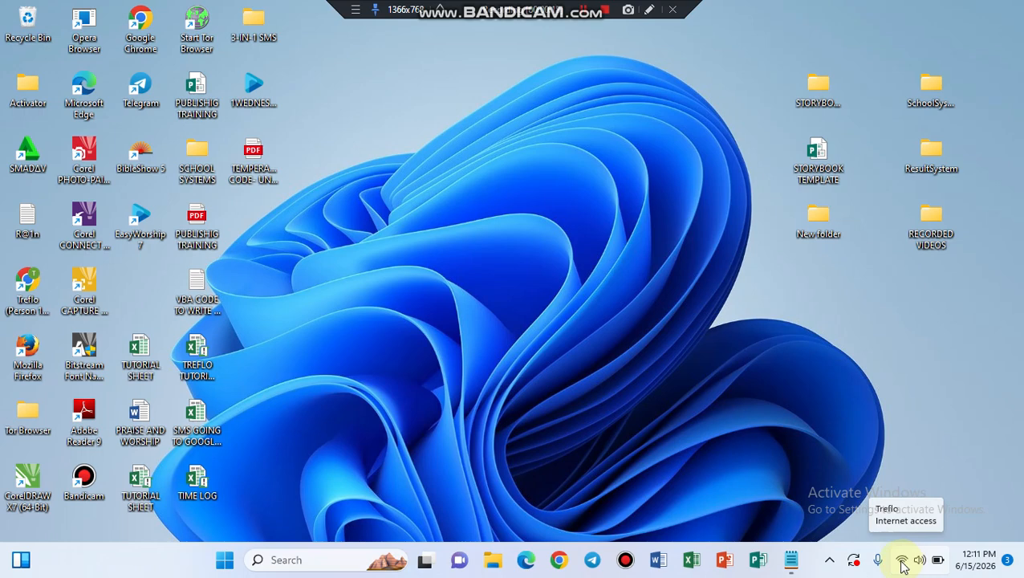
# Step: Bring up the result checker steps notes in Notepad, review them from the top, and launch Chrome
pyautogui.click(790, 566)
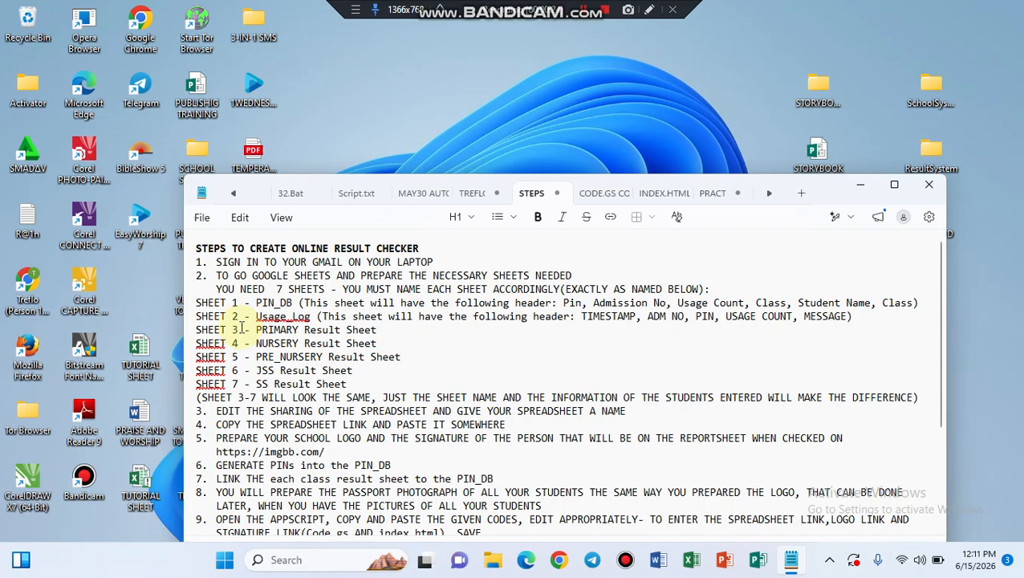
pyautogui.scroll(-1, 291, 356)
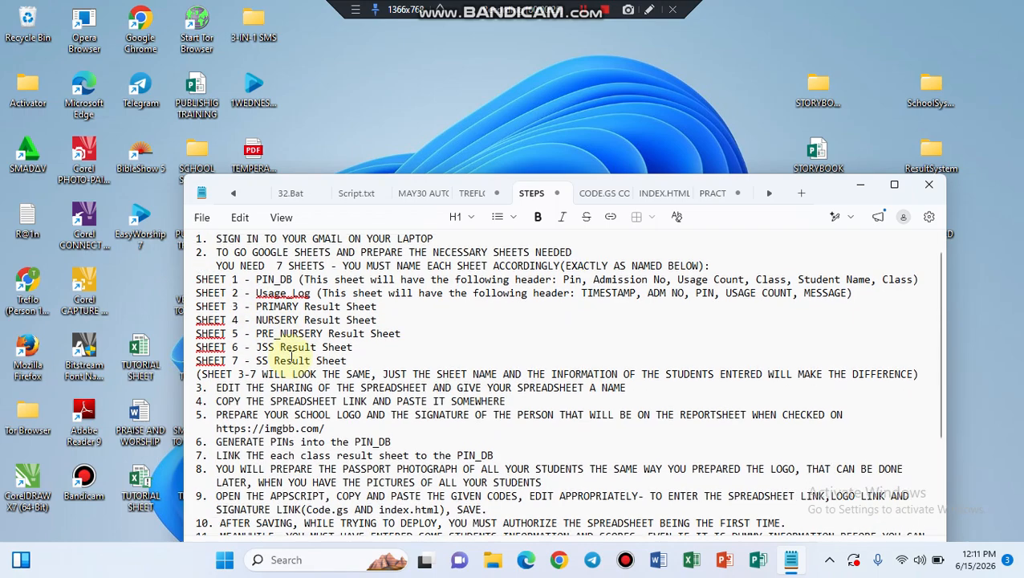
pyautogui.scroll(-1, 291, 355)
pyautogui.scroll(2, 291, 356)
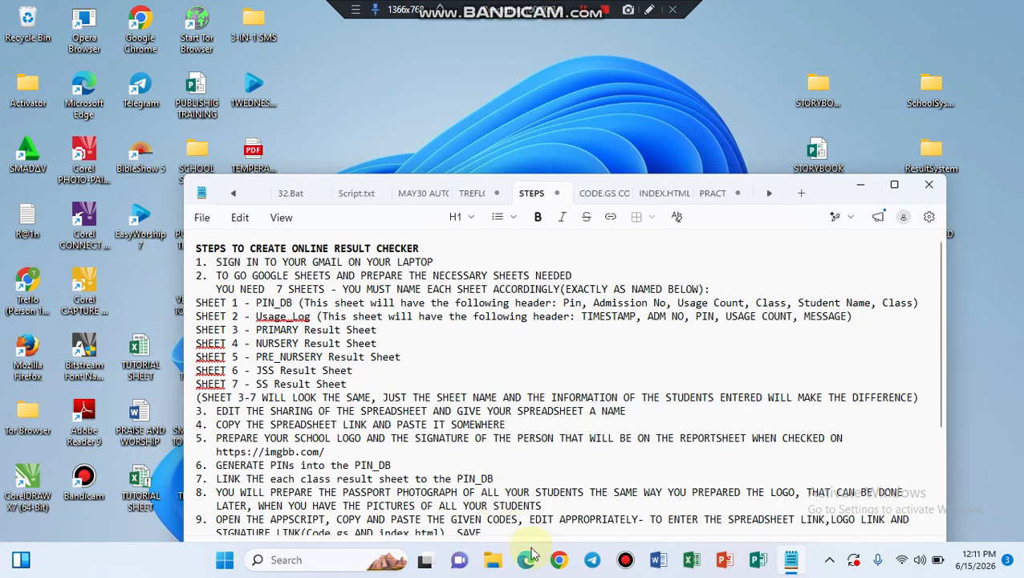
pyautogui.click(560, 560)
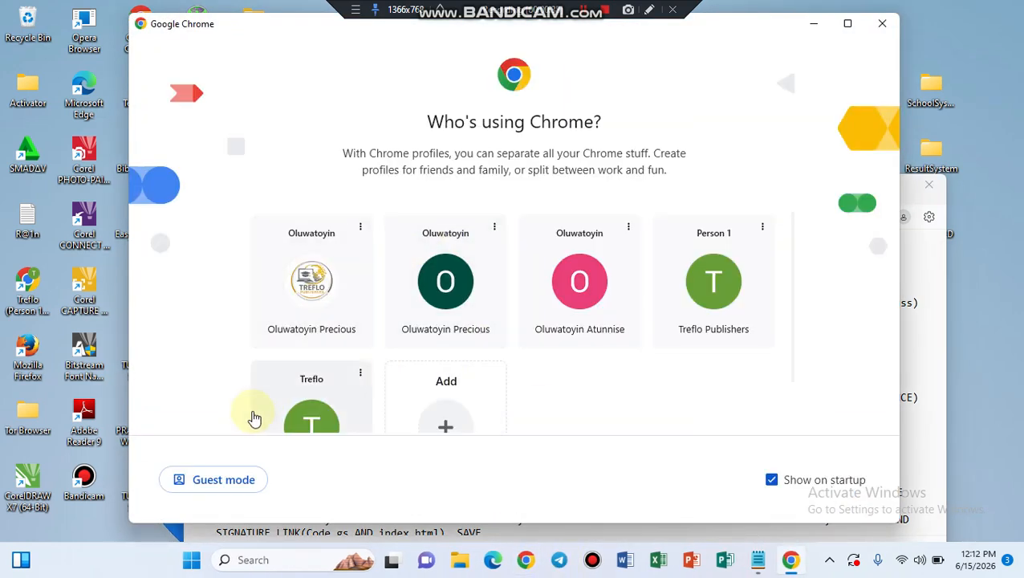
# Step: Start Chrome on the chosen profile and scroll the steps notes to the spreadsheet template link
pyautogui.click(310, 419)
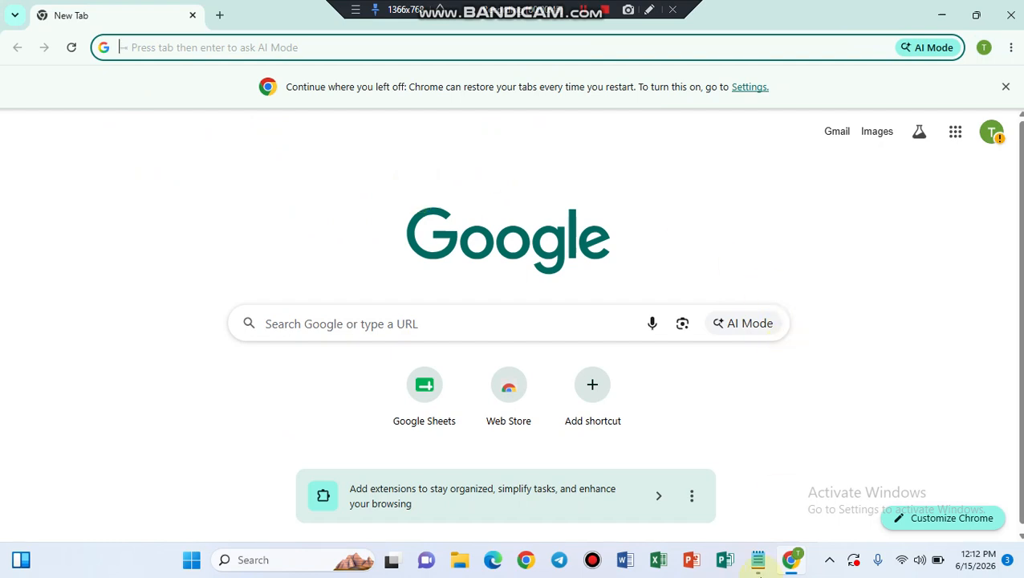
pyautogui.click(757, 560)
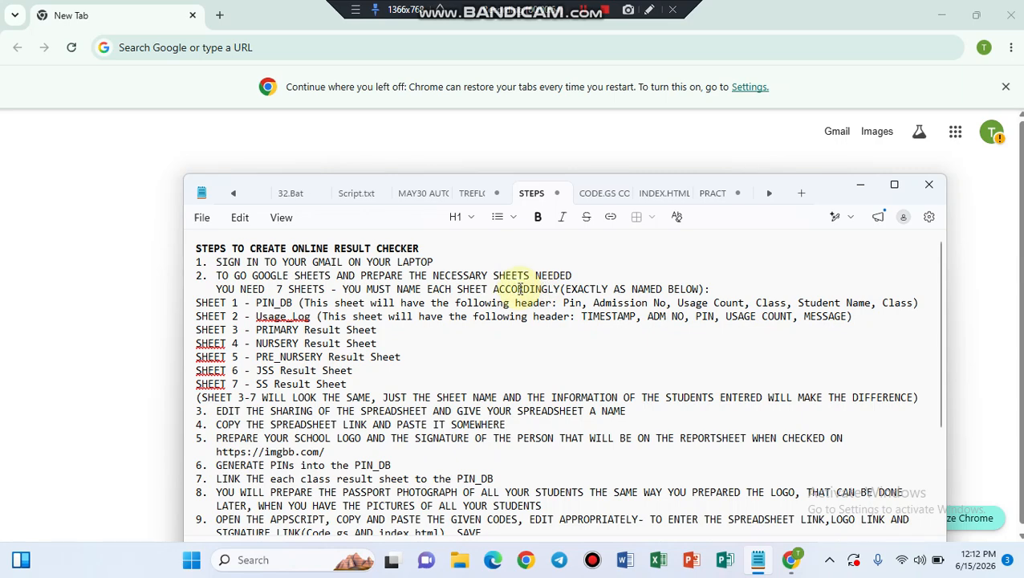
pyautogui.scroll(-4, 458, 324)
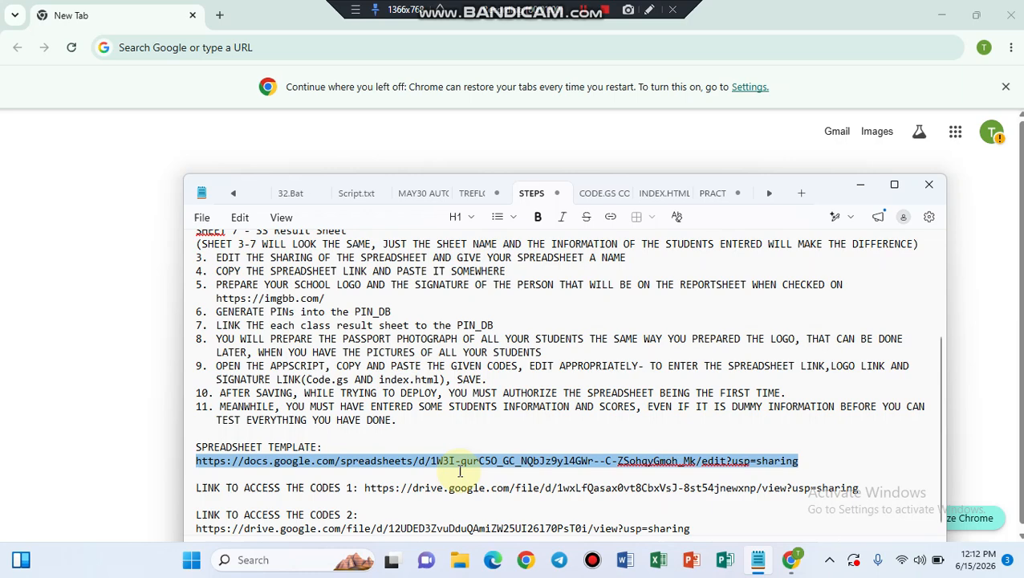
pyautogui.click(219, 15)
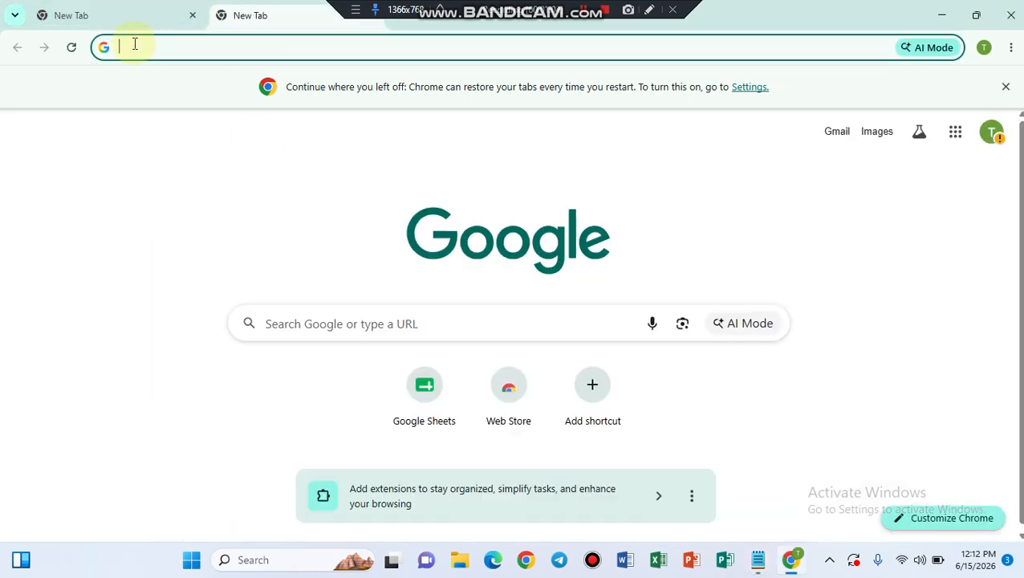
# Step: Paste the copied template URL into the new tab to load the PRACTICAL ONLINE RESULT CHECKER spreadsheet
pyautogui.press('Return')
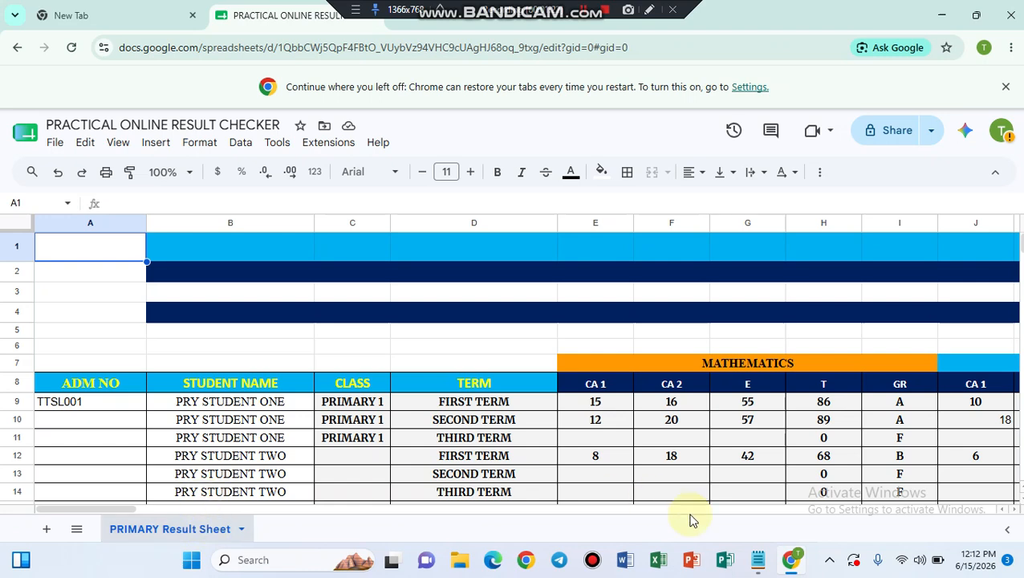
pyautogui.click(758, 565)
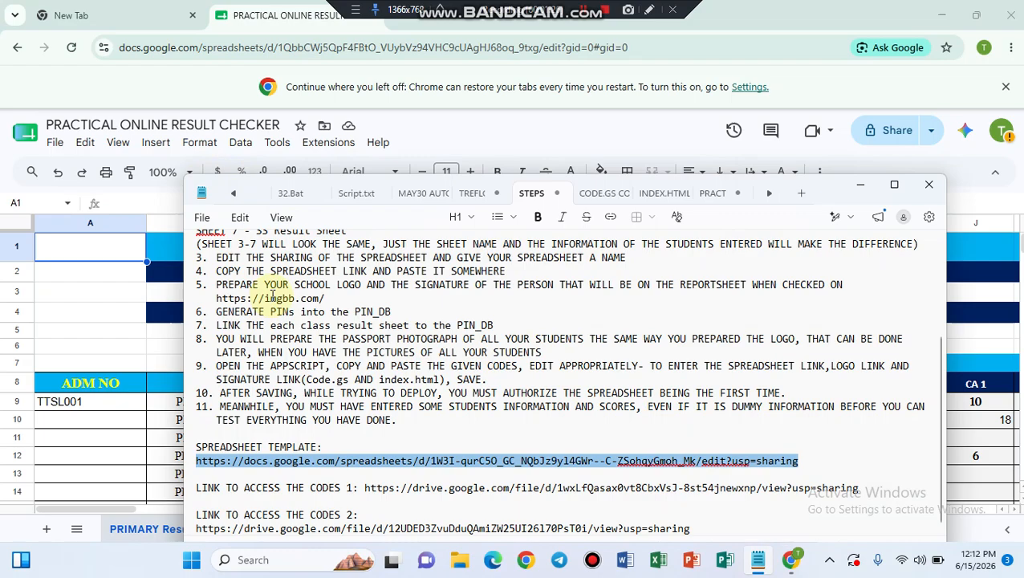
pyautogui.scroll(4, 273, 297)
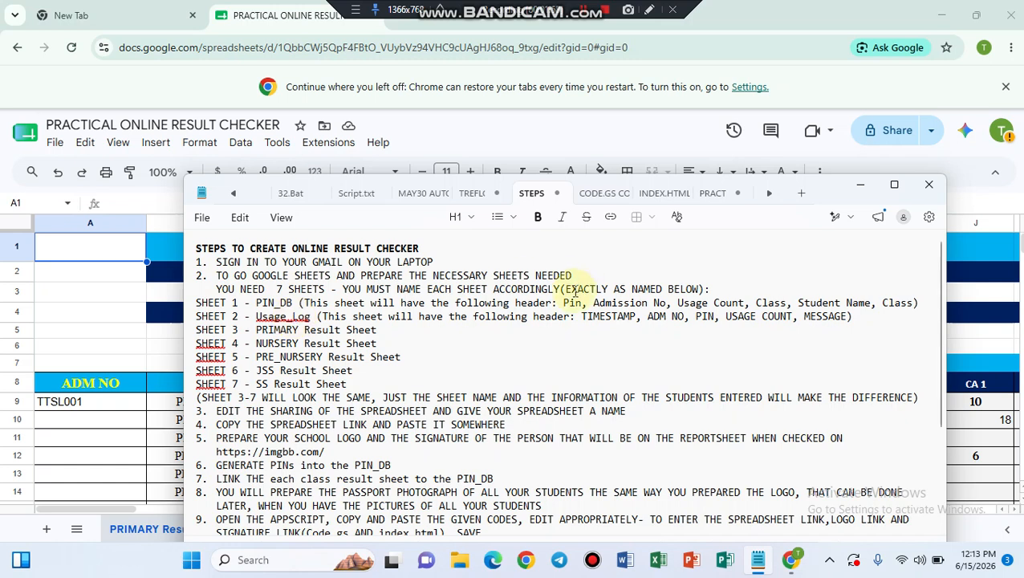
pyautogui.doubleClick(382, 329)
pyautogui.click(288, 307)
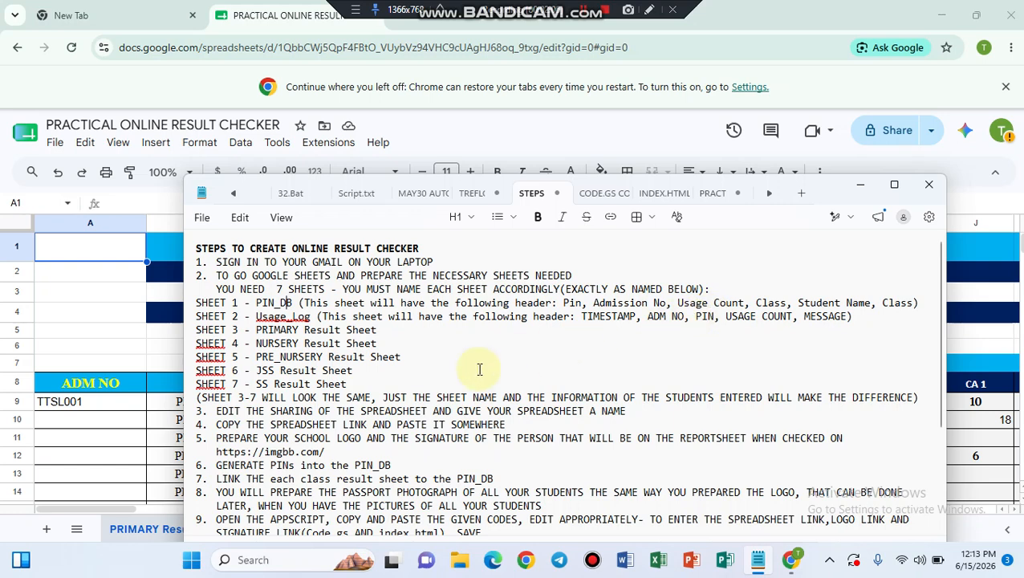
pyautogui.hotkey('alt', 'Tab')
pyautogui.click(86, 440)
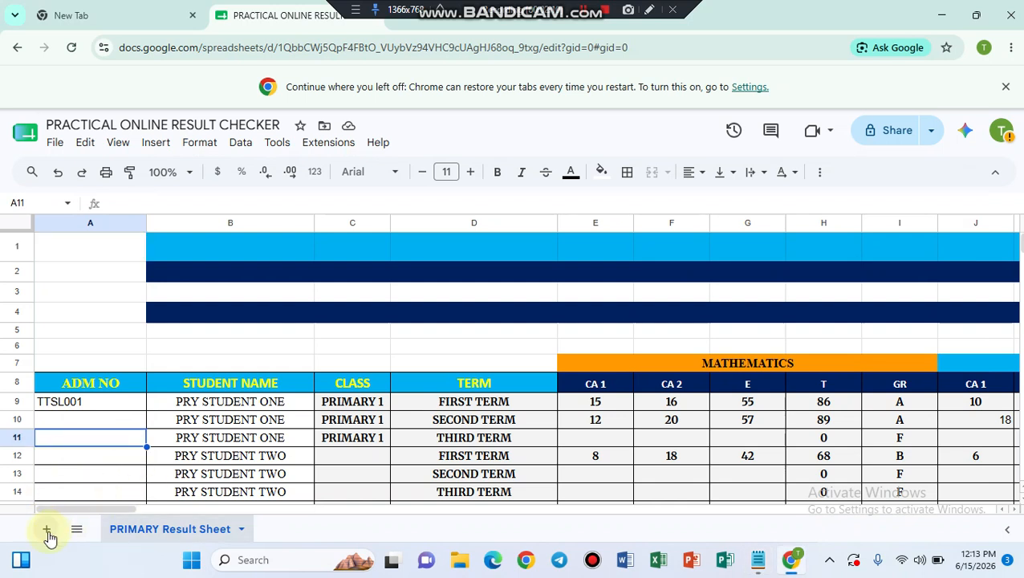
# Step: Add a blank Sheet3 and rename its tab to PIN_DB
pyautogui.click(49, 534)
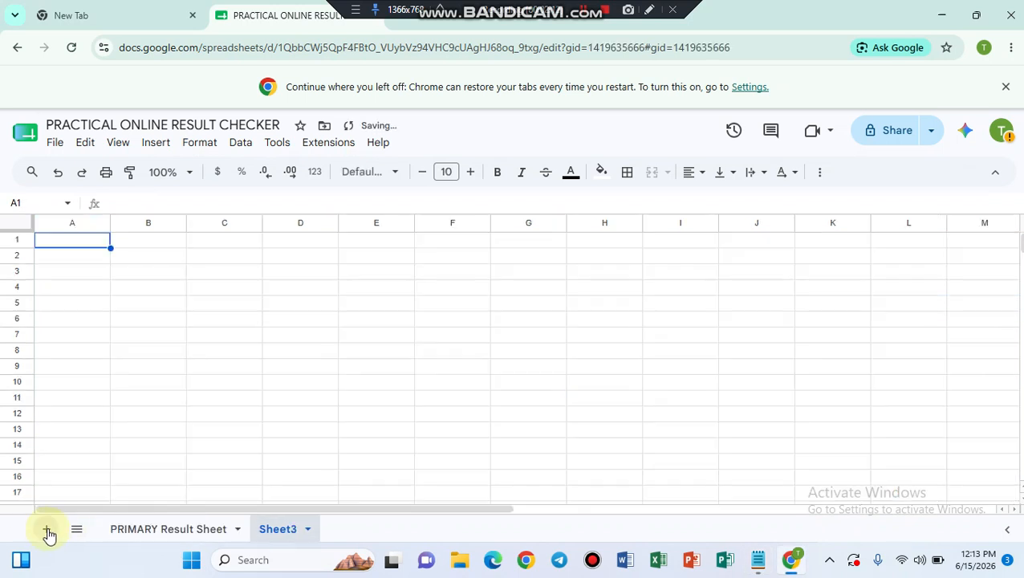
pyautogui.click(309, 531)
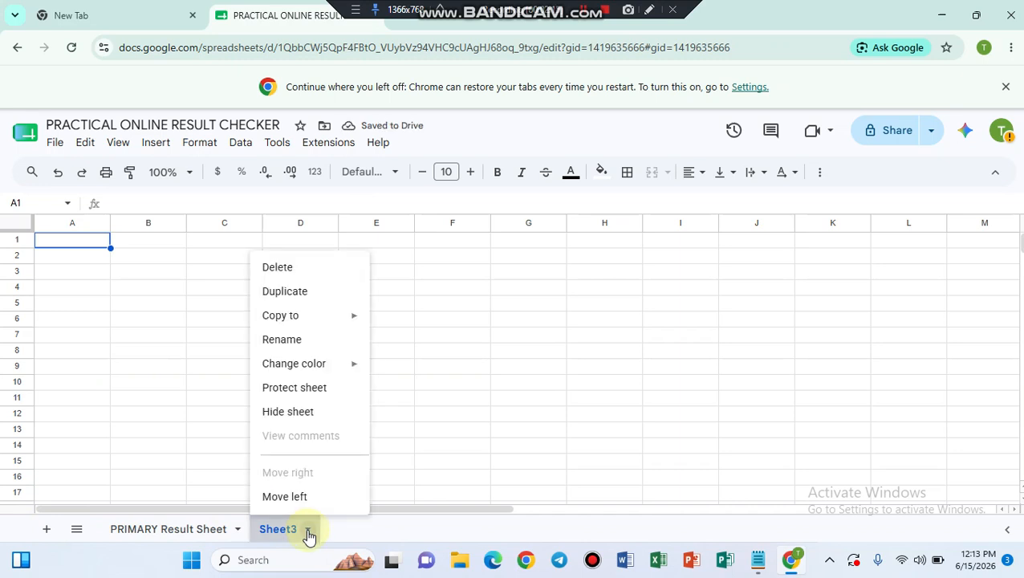
pyautogui.click(274, 344)
pyautogui.write('PIN')
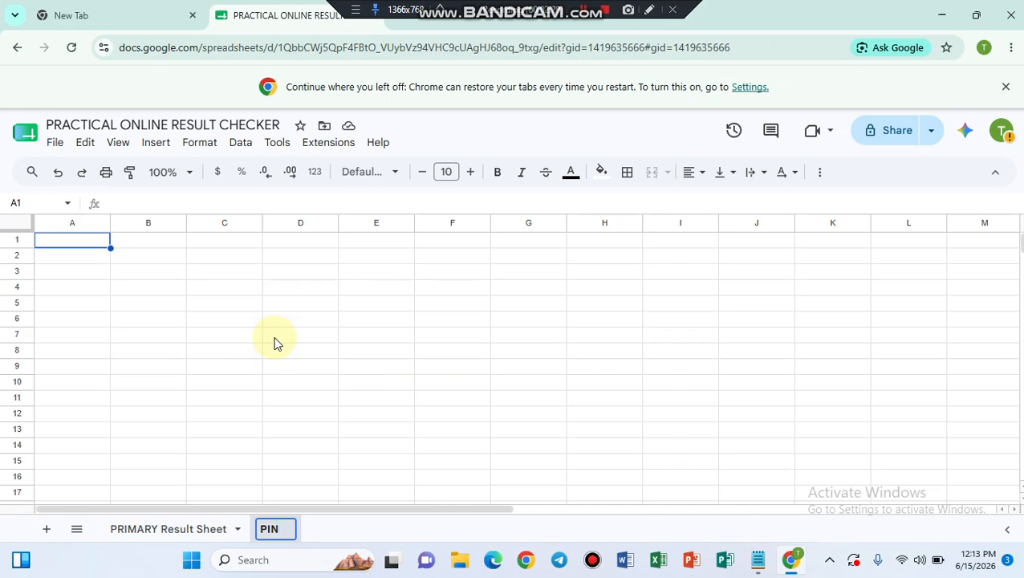
pyautogui.write(' DB')
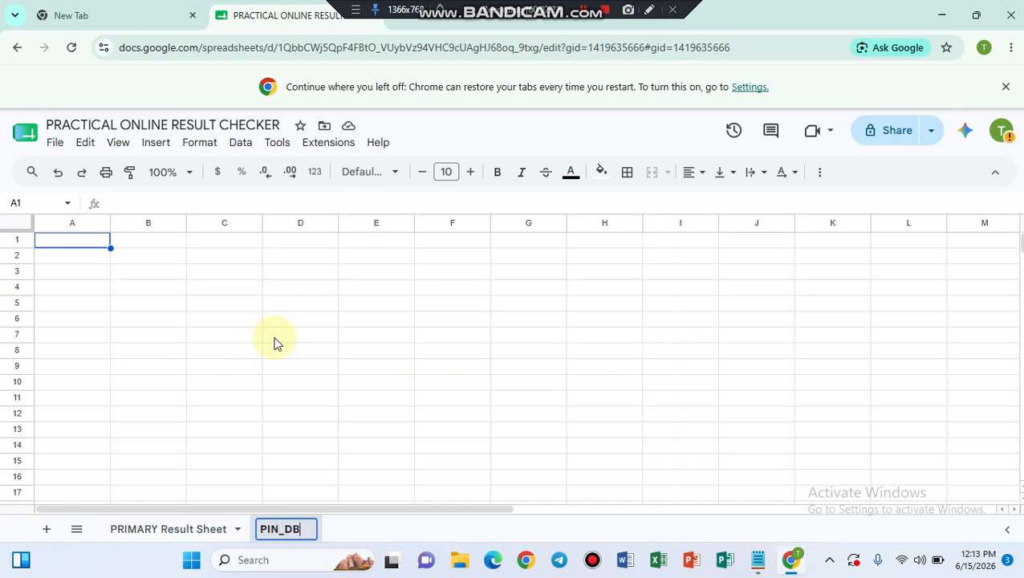
pyautogui.press('Return')
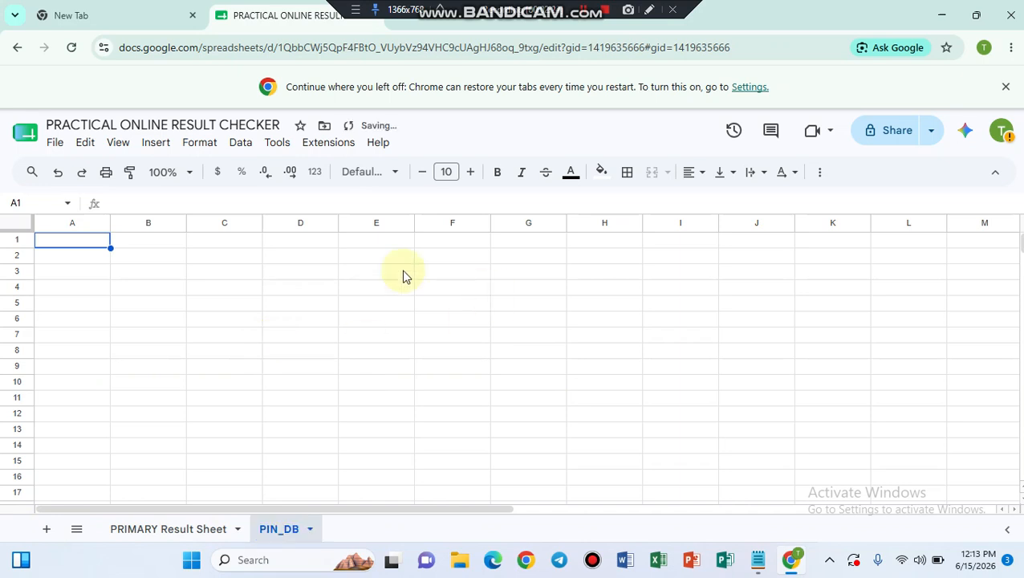
# Step: Enter Pin in A1 and Admission in B1 as the first PIN_DB headers
pyautogui.click(758, 567)
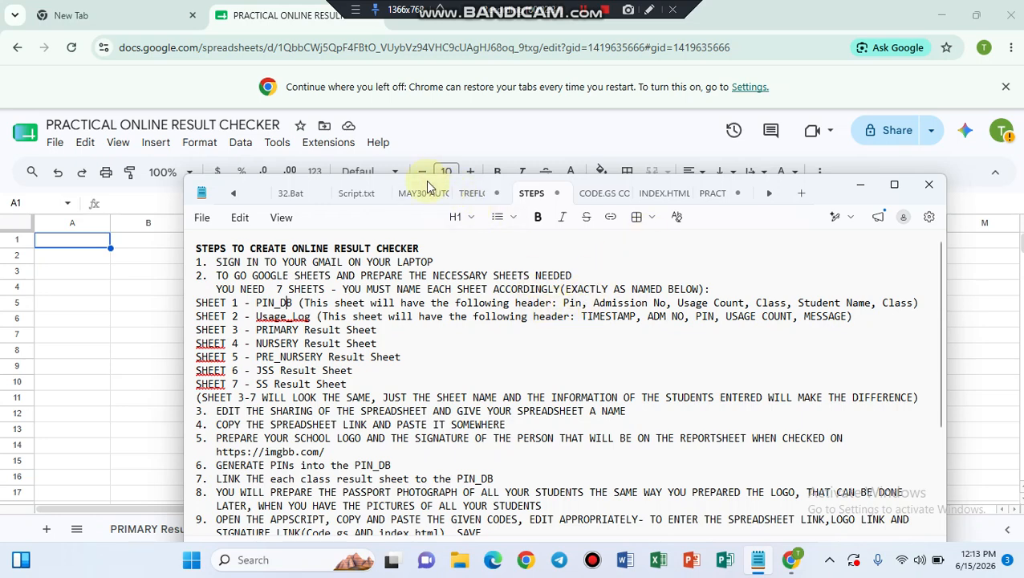
pyautogui.moveTo(425, 179); pyautogui.dragTo(536, 182)
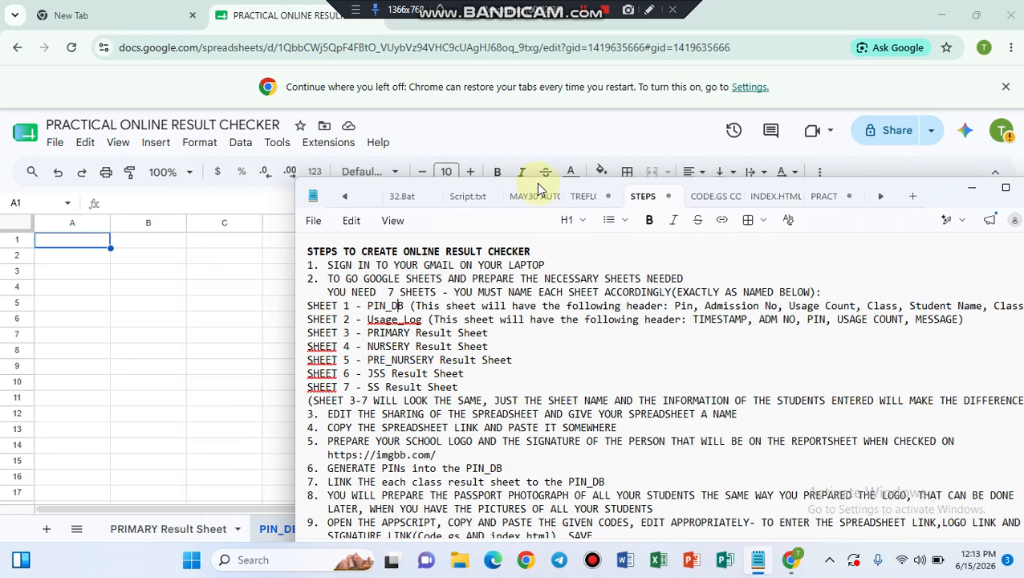
pyautogui.click(69, 244)
pyautogui.write('PI')
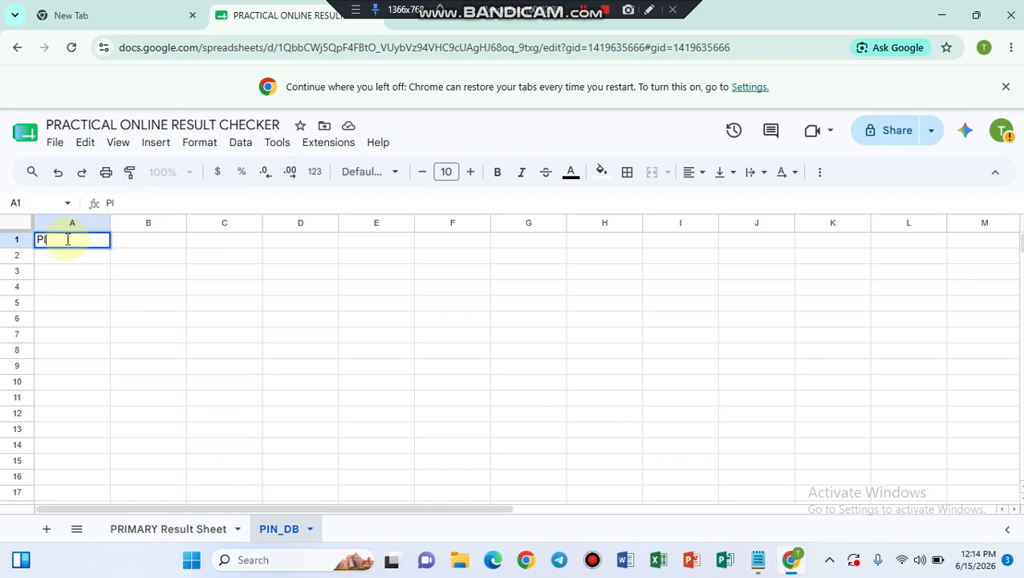
pyautogui.write('in')
pyautogui.press('Tab')
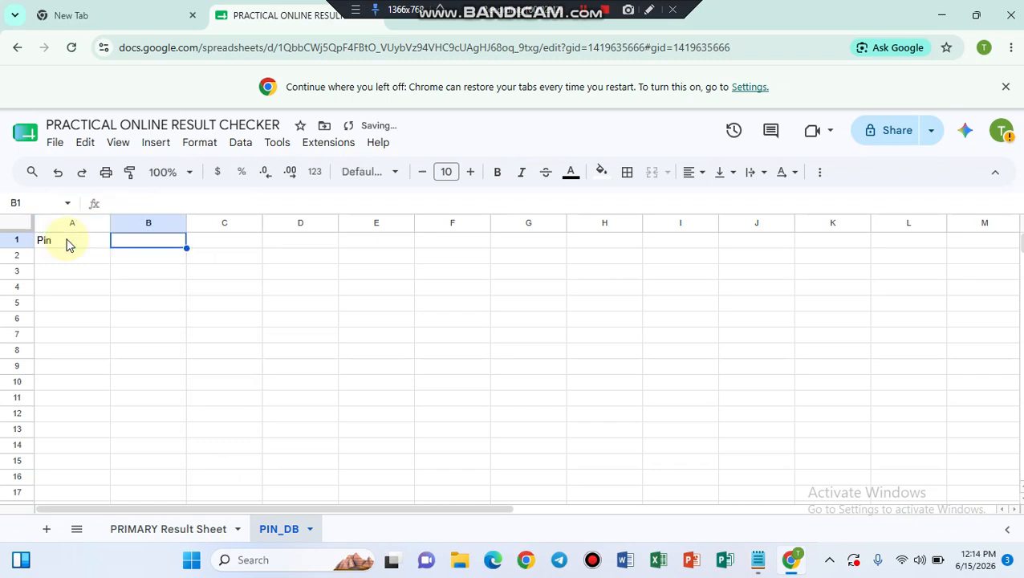
pyautogui.write('Adm')
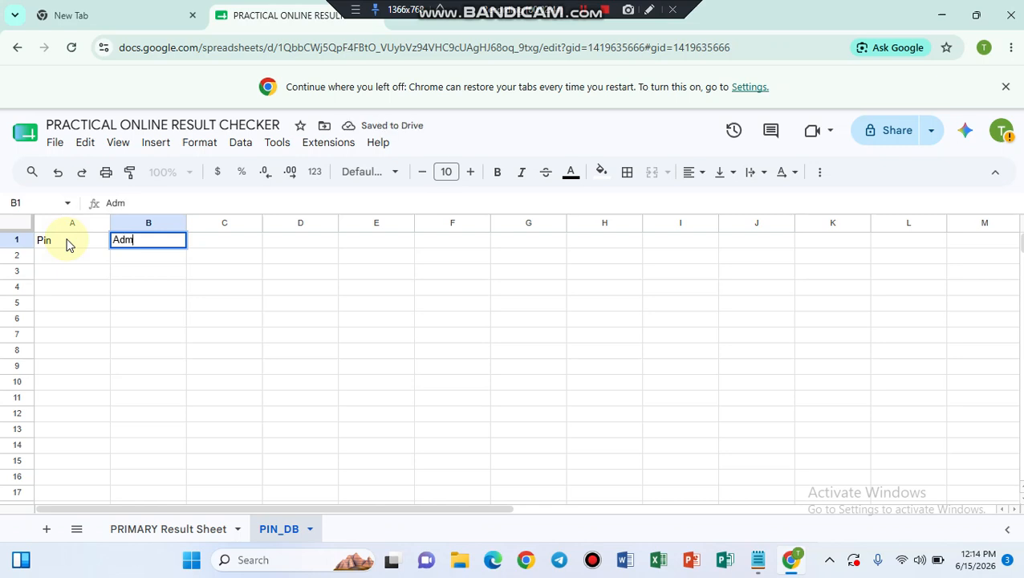
pyautogui.write('ission')
# Step: Enter Usage Count as the C1 header, checking the notes' header list
pyautogui.click(758, 561)
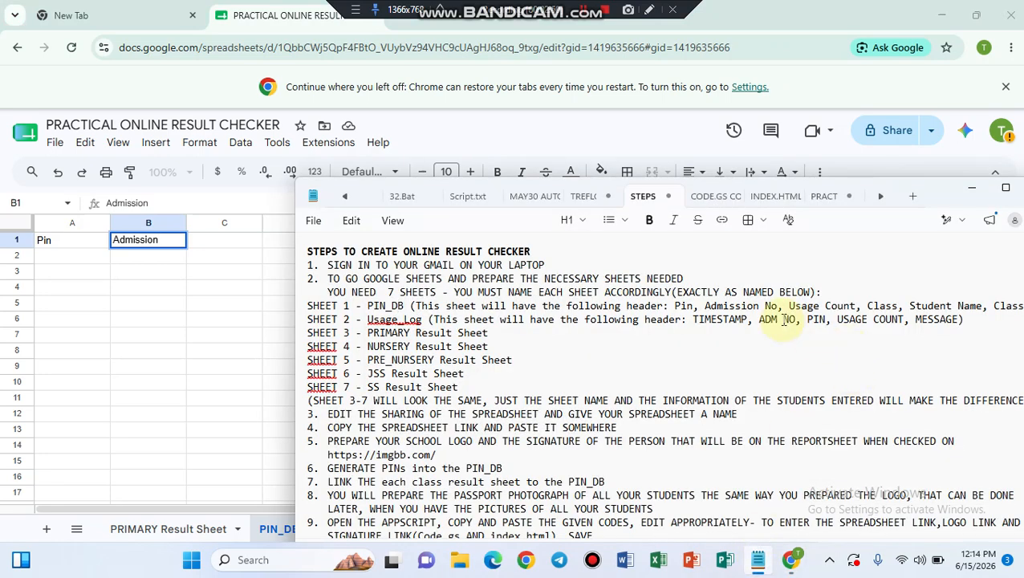
pyautogui.click(211, 243)
pyautogui.write('U')
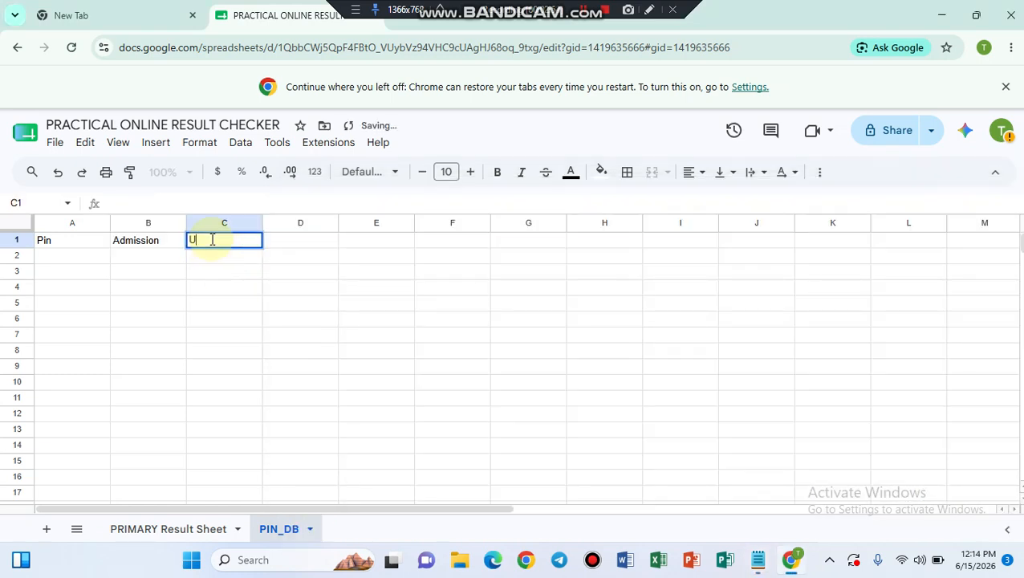
pyautogui.write('sage')
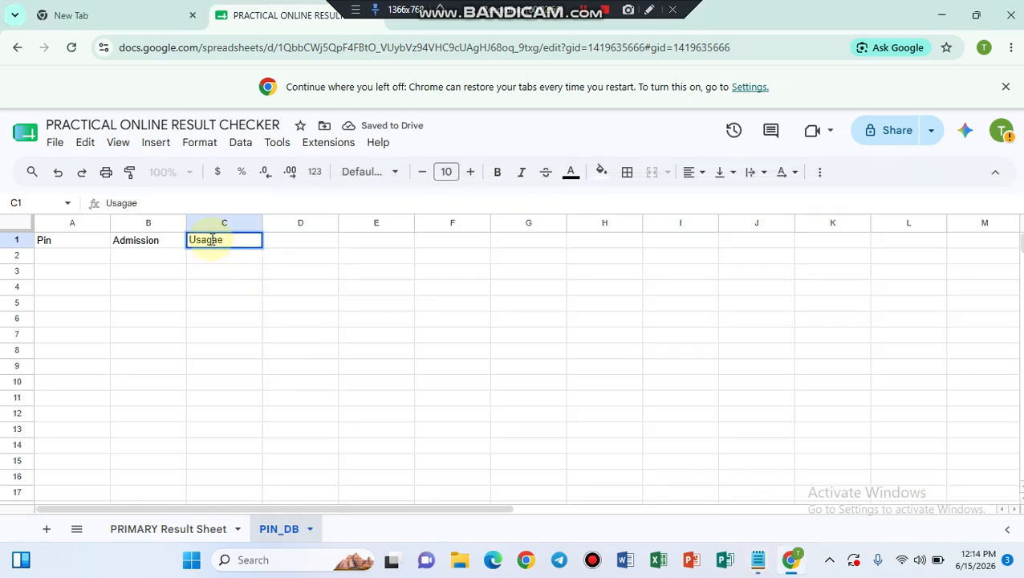
pyautogui.press('BackSpace')
pyautogui.press('BackSpace')
pyautogui.write('ge Count')
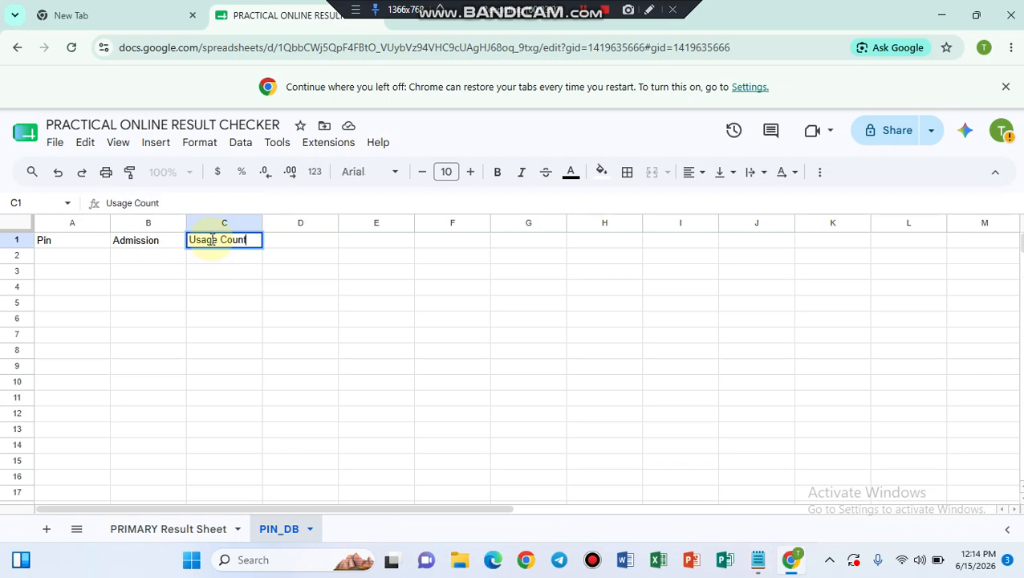
pyautogui.press('Tab')
# Step: Type Class in D1, then fix the notes' header list, replacing the duplicate Class with Term
pyautogui.write('Clas')
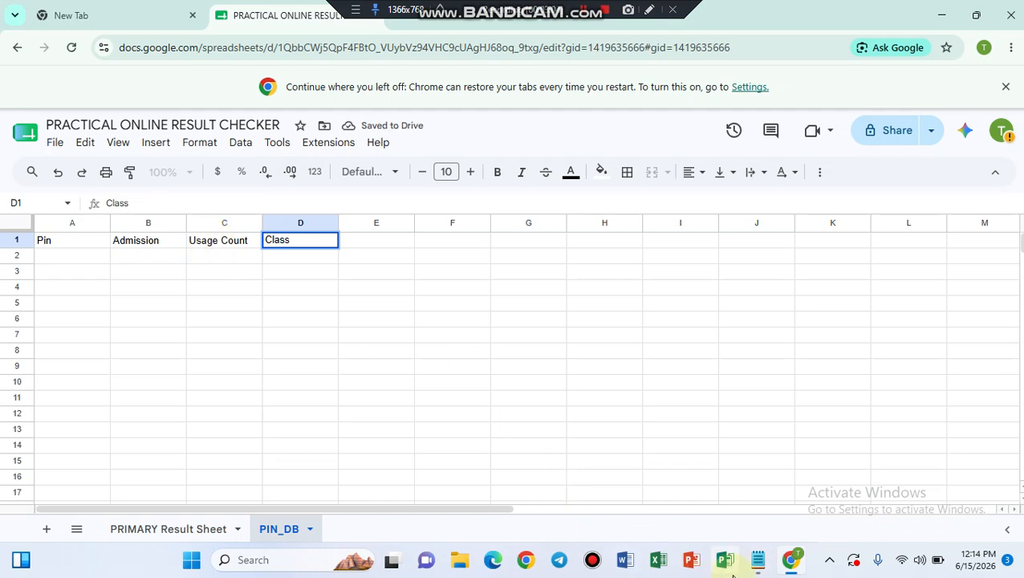
pyautogui.click(757, 564)
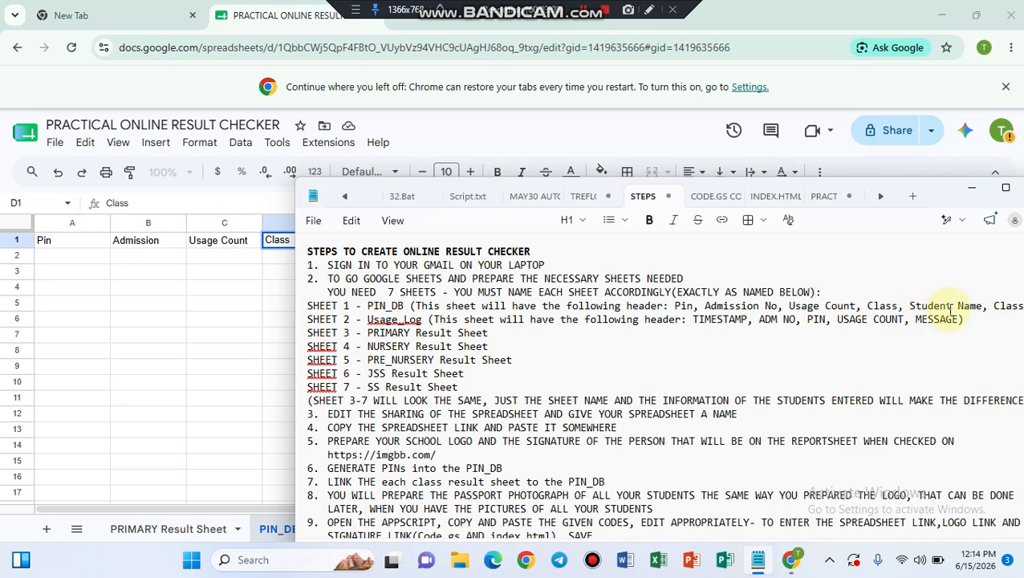
pyautogui.moveTo(988, 399); pyautogui.dragTo(869, 386)
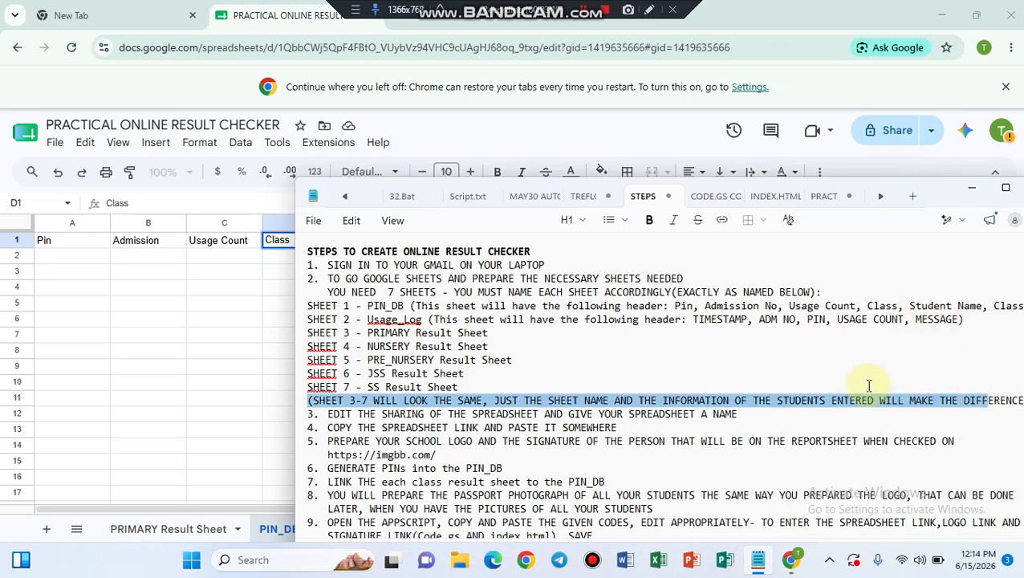
pyautogui.click(975, 305)
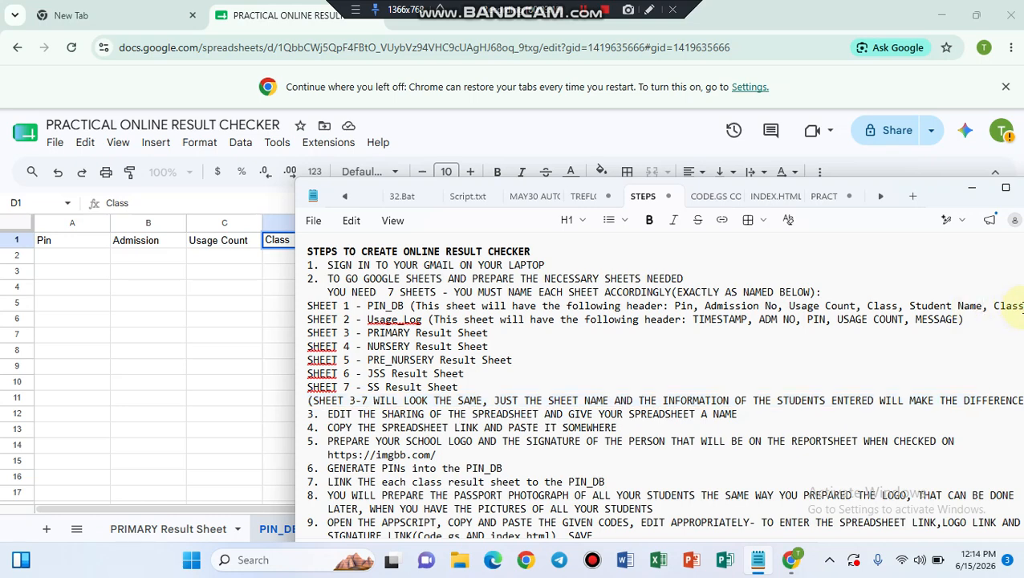
pyautogui.press('BackSpace')
pyautogui.press('BackSpace')
pyautogui.press('BackSpace')
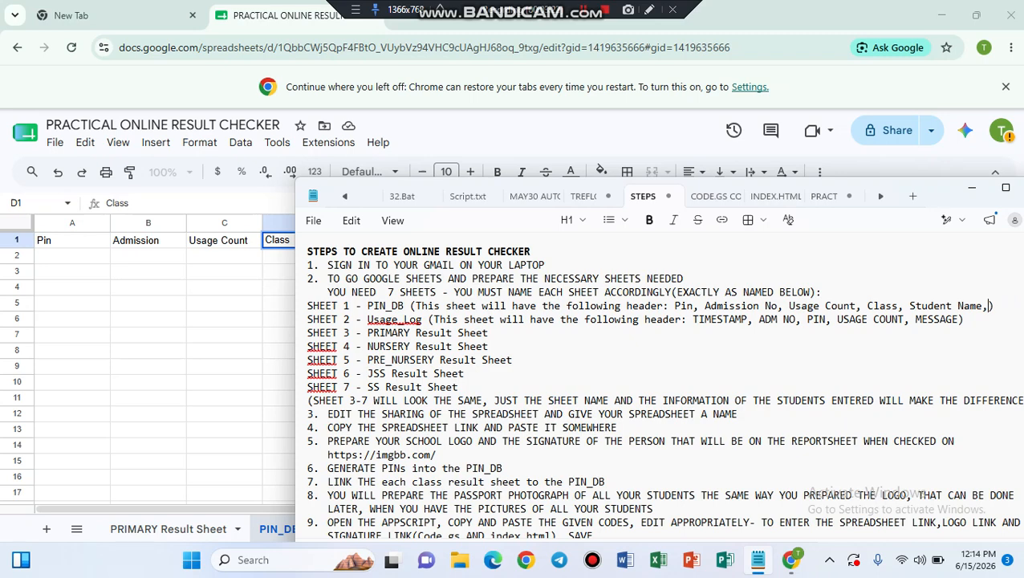
pyautogui.write('ter,')
pyautogui.press('BackSpace')
pyautogui.press('BackSpace')
pyautogui.press('BackSpace')
pyautogui.write('erm')
# Step: Enter Student Name in E1 and Term in F1
pyautogui.click(221, 289)
pyautogui.click(371, 243)
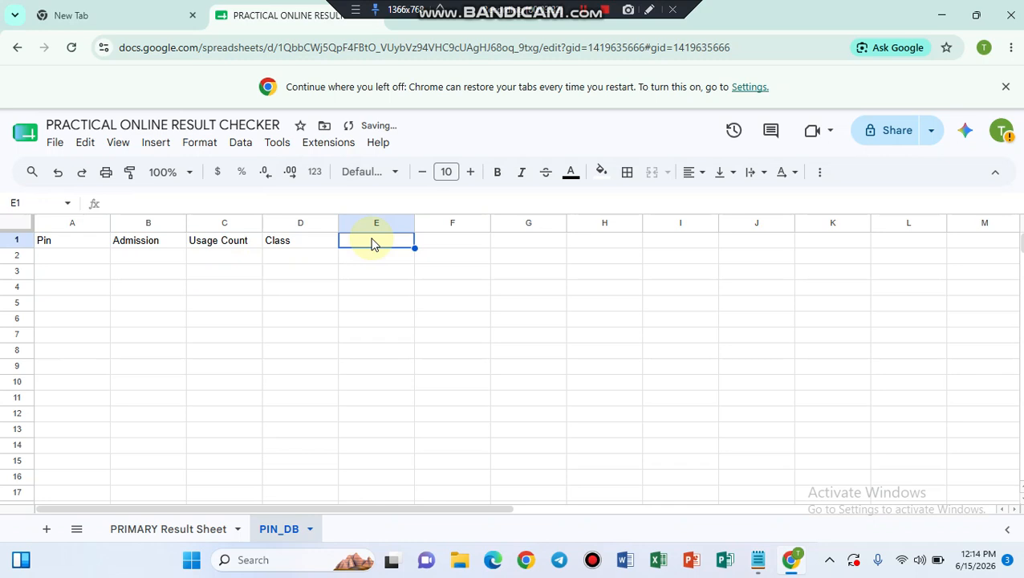
pyautogui.write('Stude')
pyautogui.write('nt')
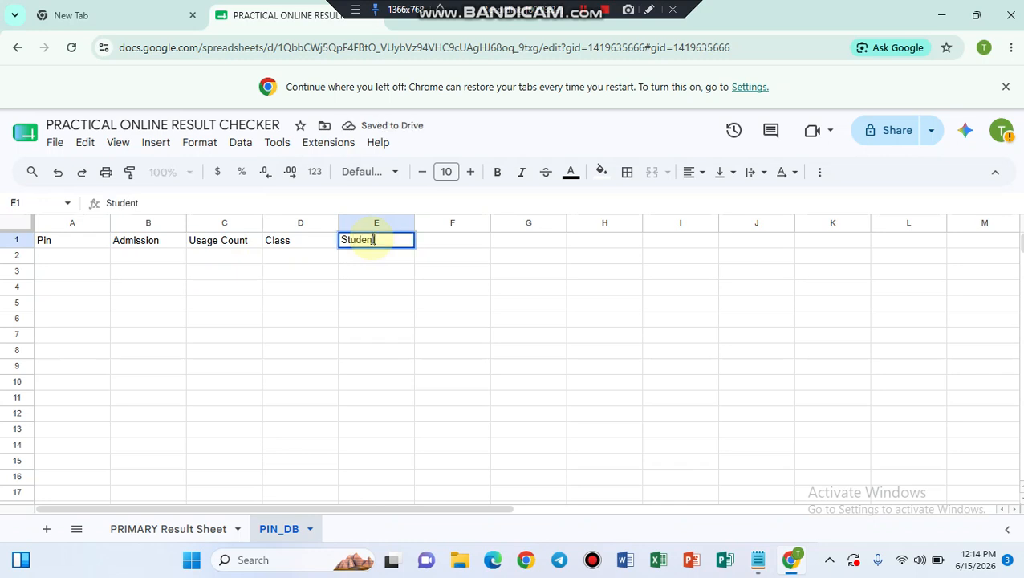
pyautogui.write(' Name')
pyautogui.press('Tab')
pyautogui.write('T')
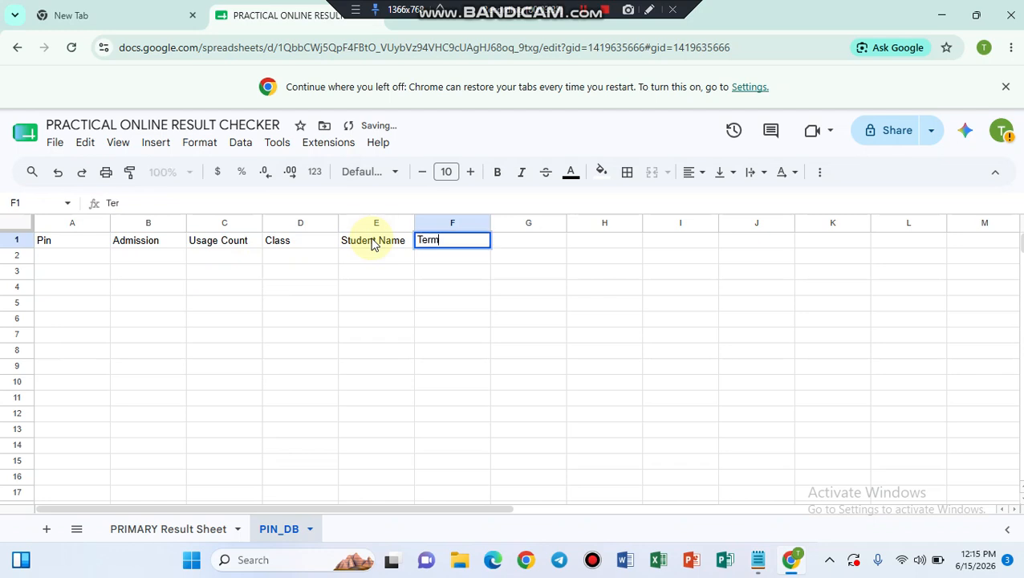
pyautogui.click(68, 257)
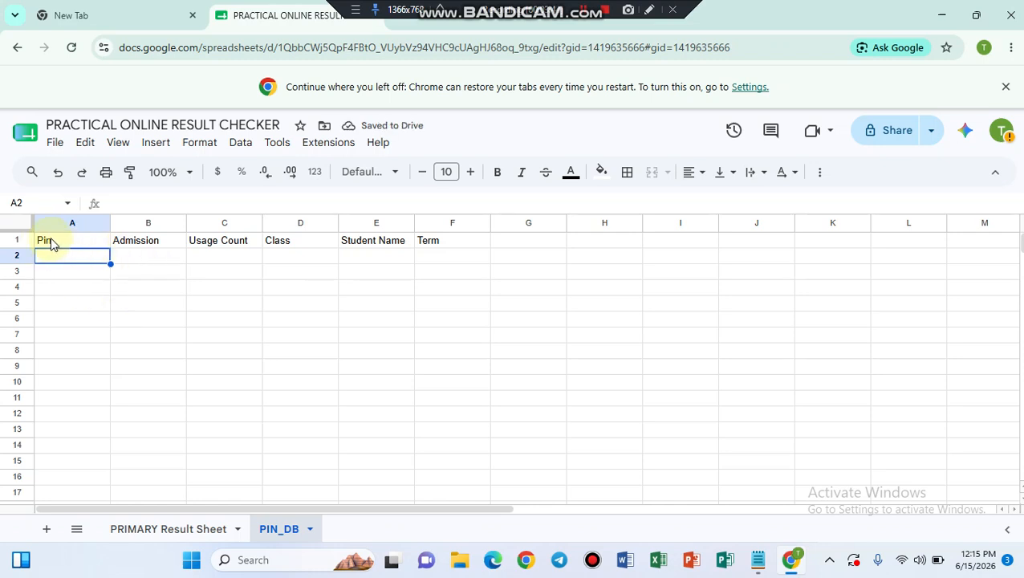
pyautogui.click(51, 244)
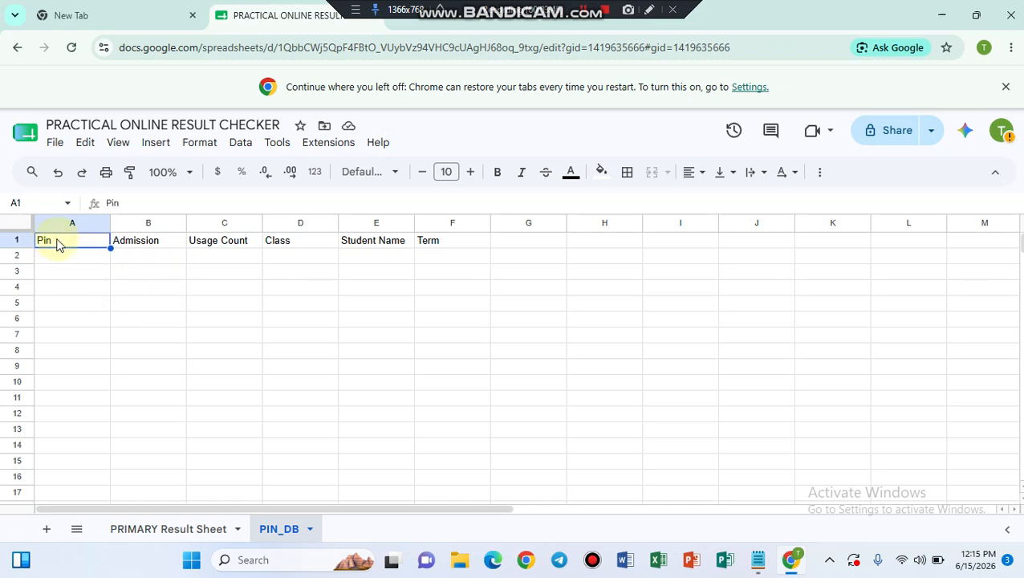
# Step: Format headers A1:F1 as bold, size 11, centred, with a cyan fill
pyautogui.moveTo(68, 243); pyautogui.dragTo(449, 248)
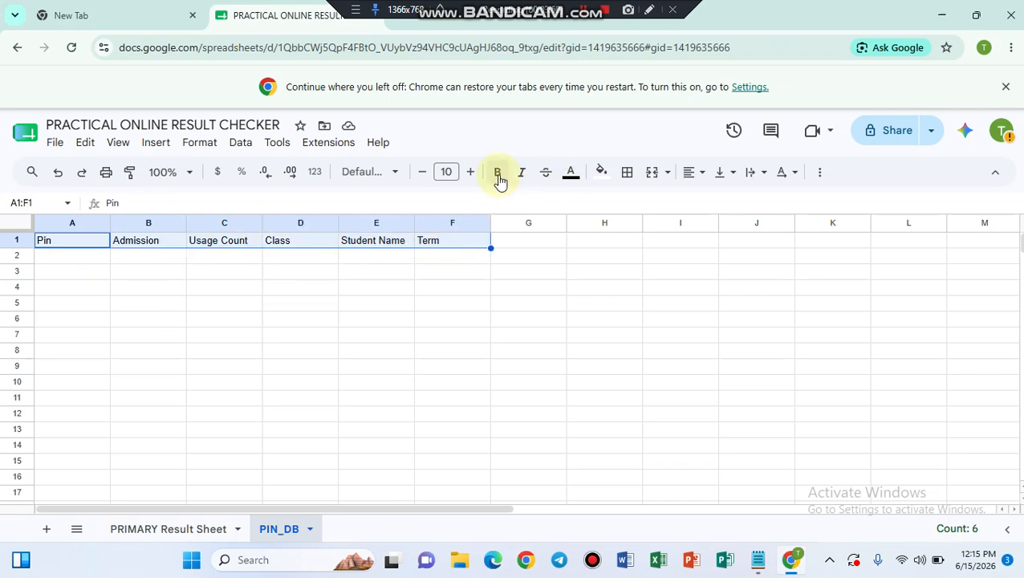
pyautogui.click(470, 174)
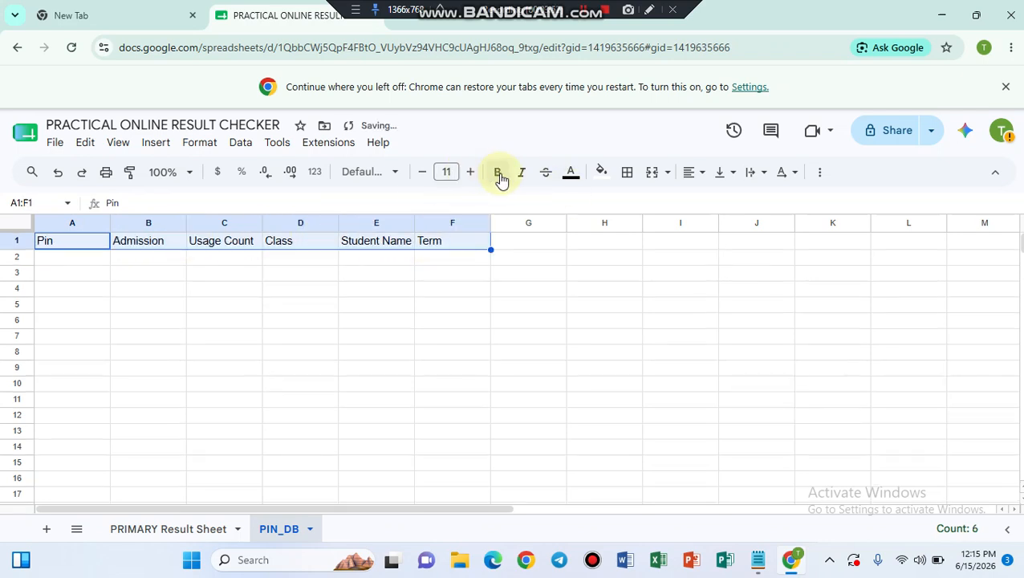
pyautogui.click(499, 174)
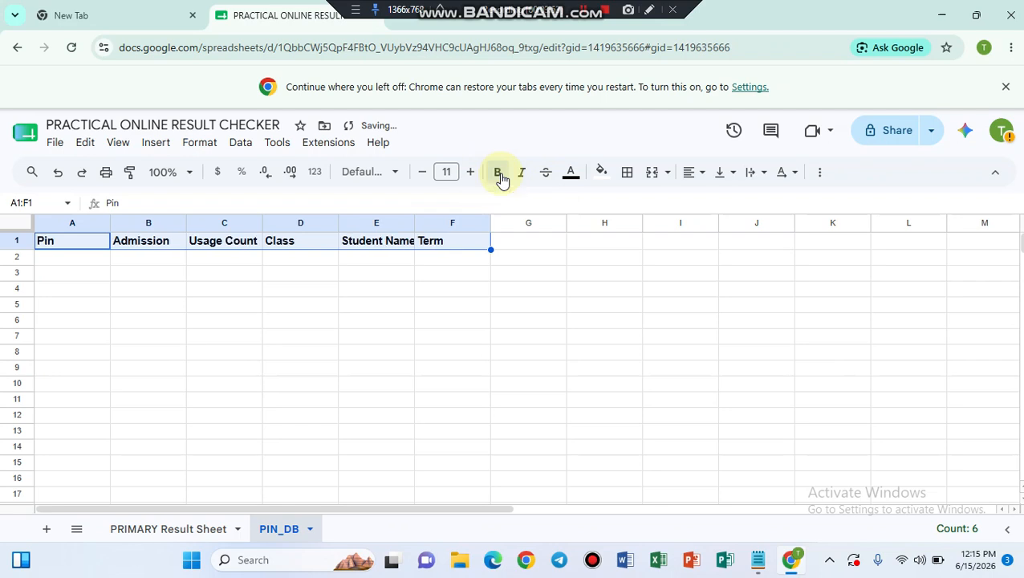
pyautogui.click(702, 178)
pyautogui.click(717, 201)
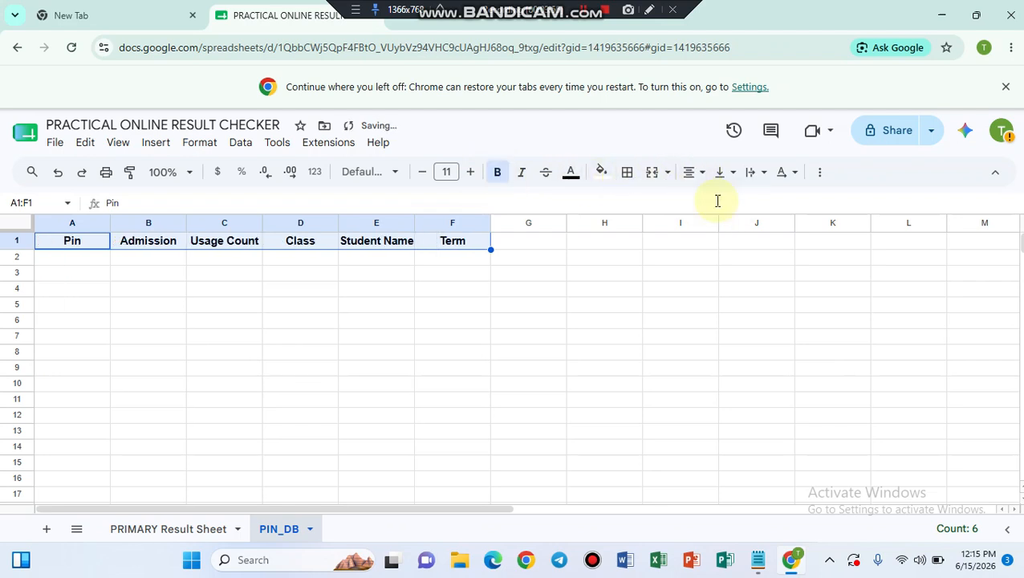
pyautogui.click(602, 173)
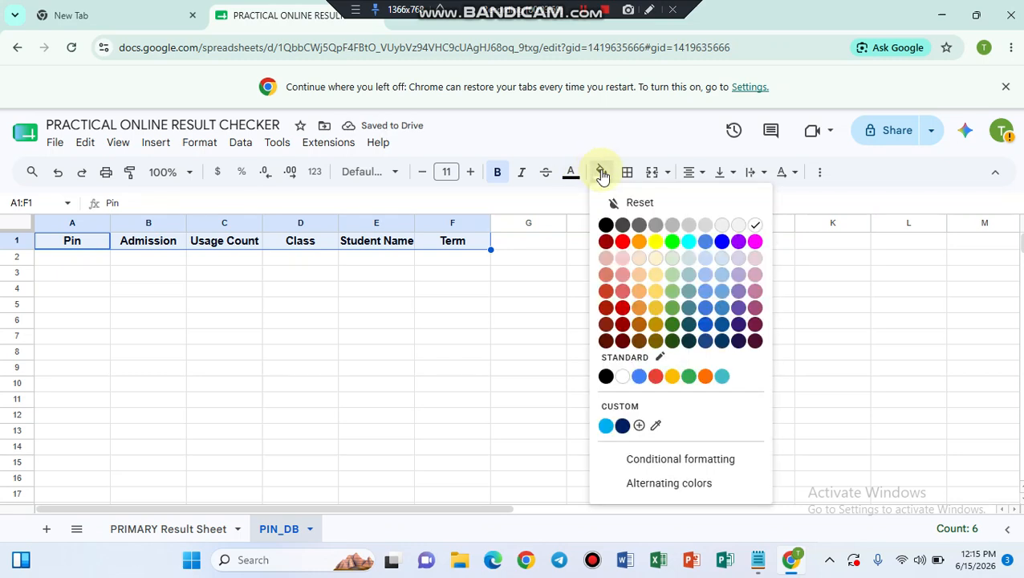
pyautogui.click(687, 243)
pyautogui.click(247, 292)
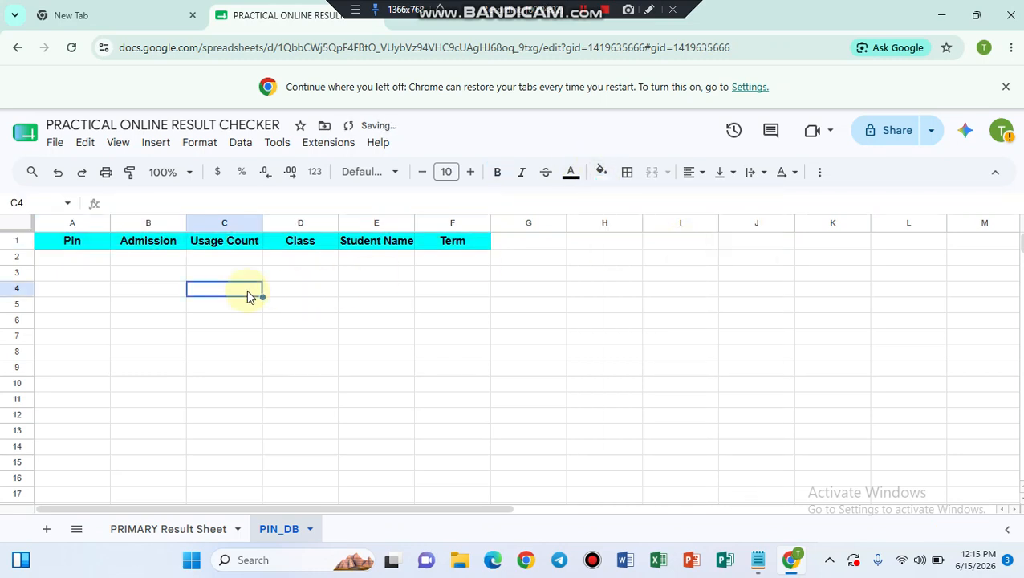
pyautogui.click(66, 257)
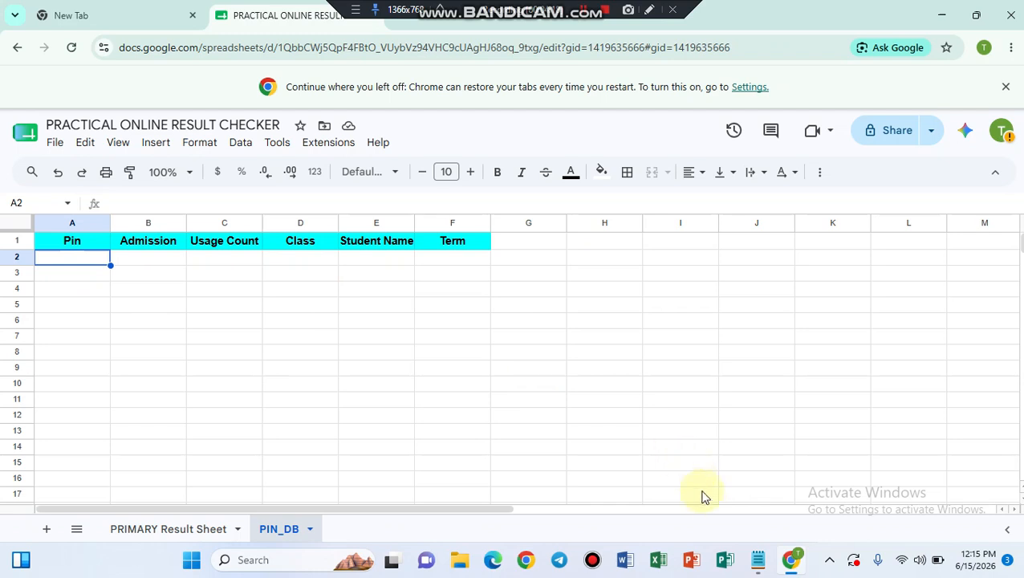
pyautogui.click(760, 566)
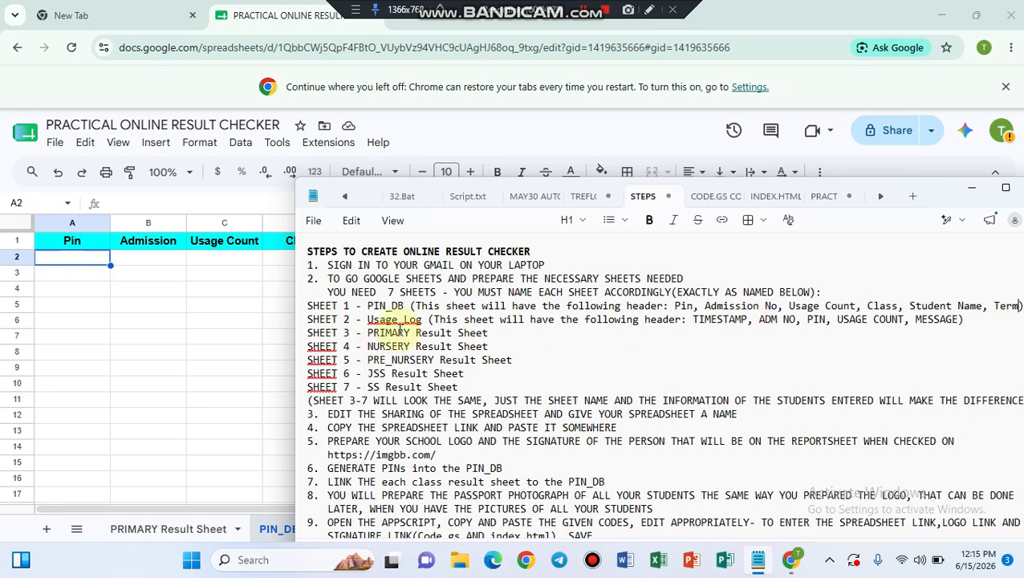
pyautogui.click(211, 372)
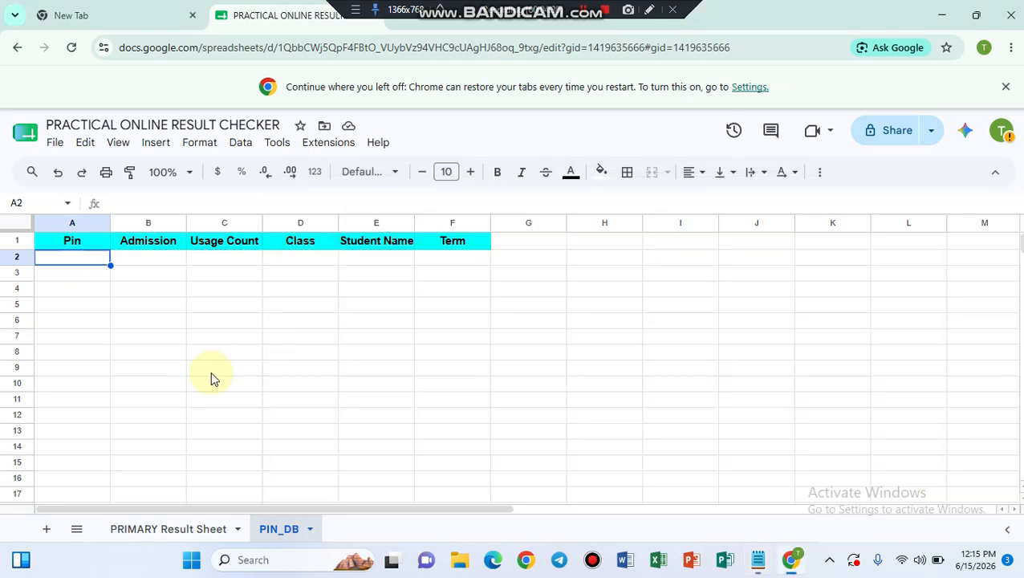
# Step: Add a blank sheet named Usage_Log and look up its required headers in the notes
pyautogui.click(47, 529)
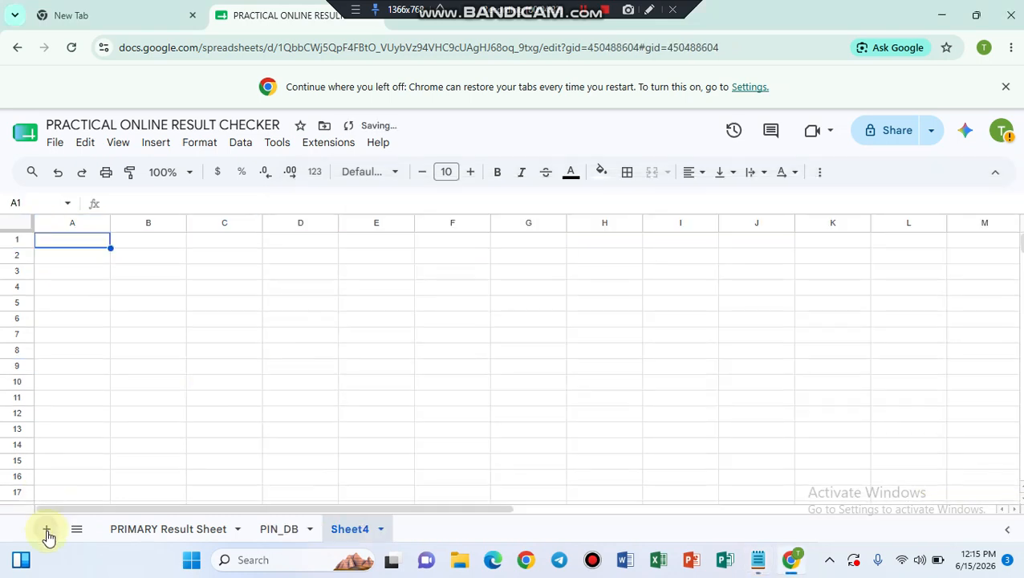
pyautogui.click(380, 530)
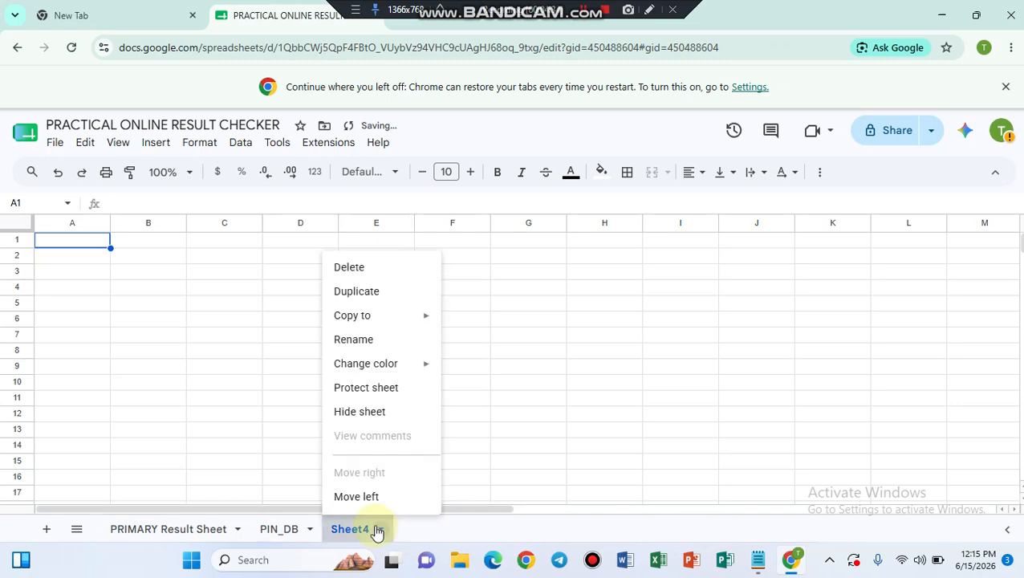
pyautogui.click(354, 339)
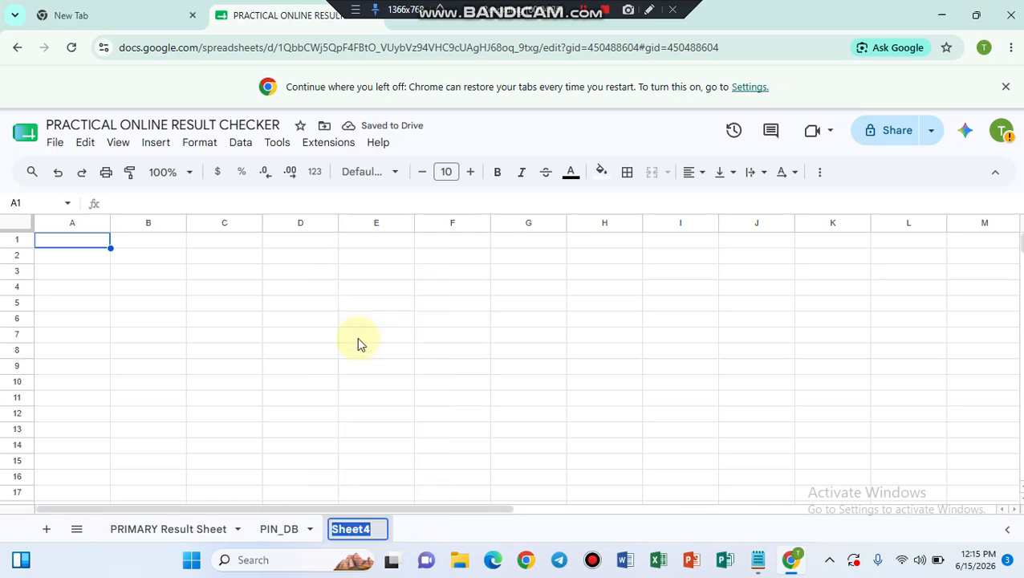
pyautogui.write('Usag')
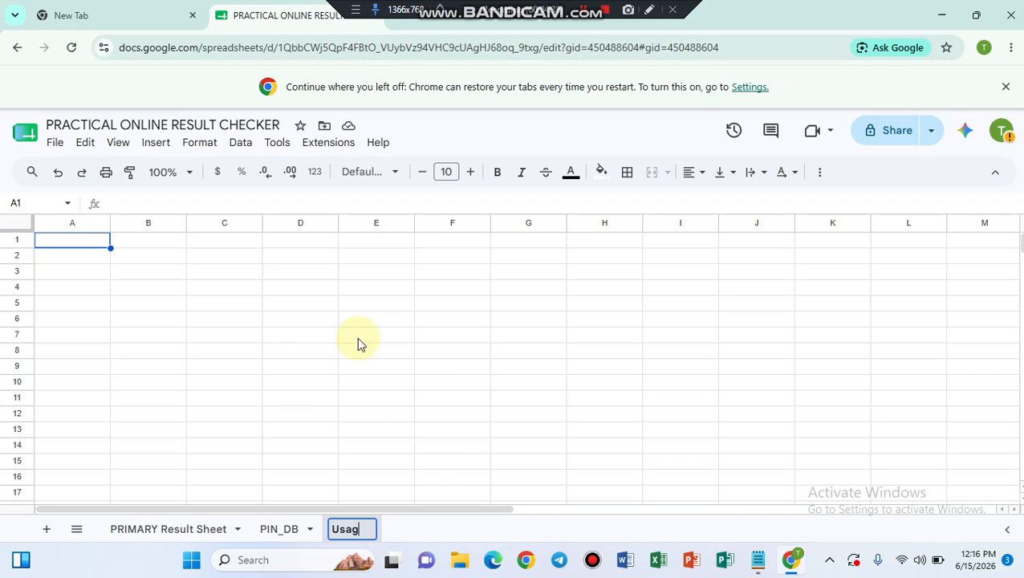
pyautogui.write('e_Log')
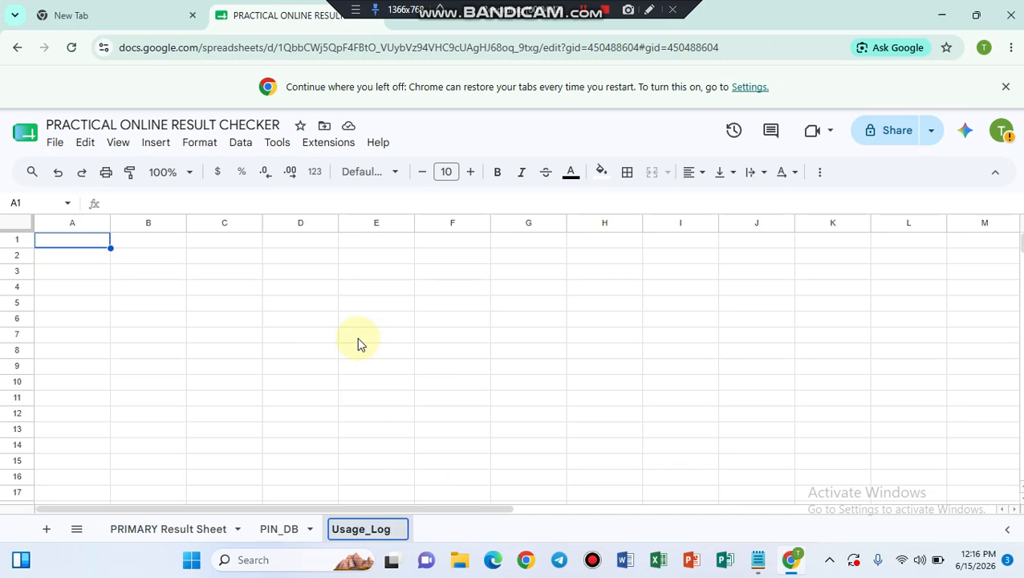
pyautogui.press('Return')
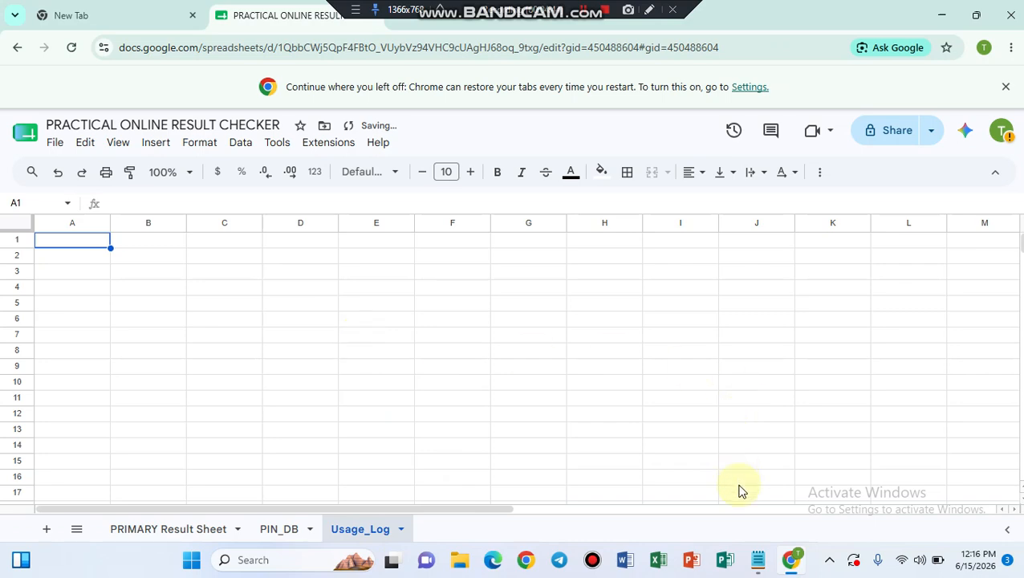
pyautogui.click(757, 562)
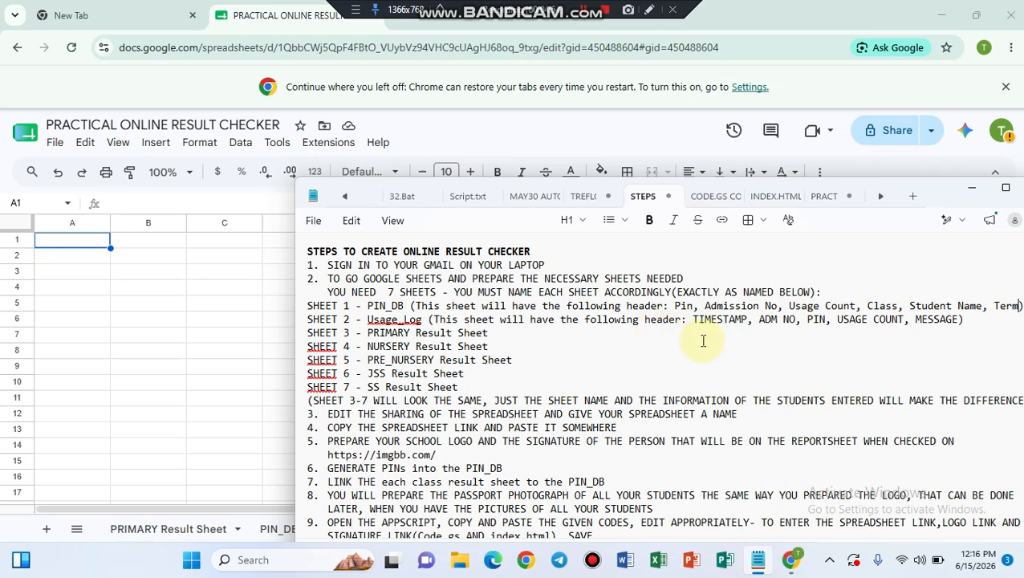
# Step: Enter TIMESTAMP in A1 and a first ADMISSION NO header in B1, checking the notes
pyautogui.click(78, 247)
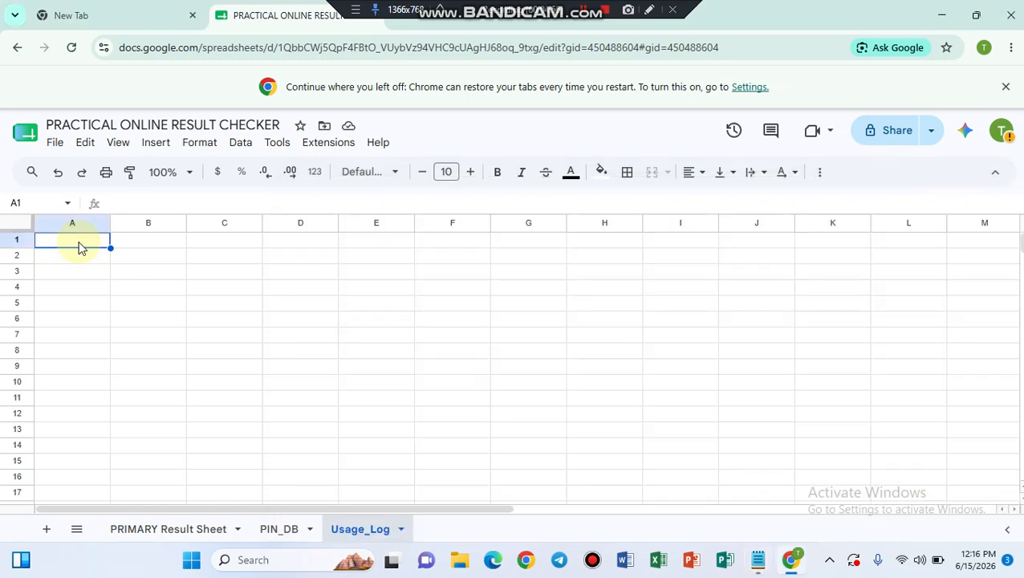
pyautogui.write('TIMESTAMP')
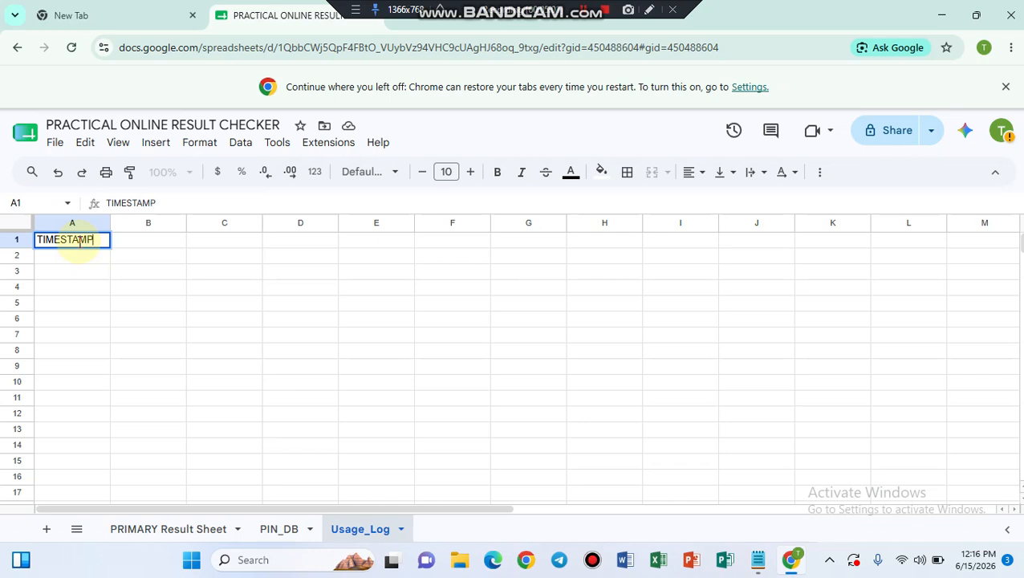
pyautogui.press('Tab')
pyautogui.write('ADE')
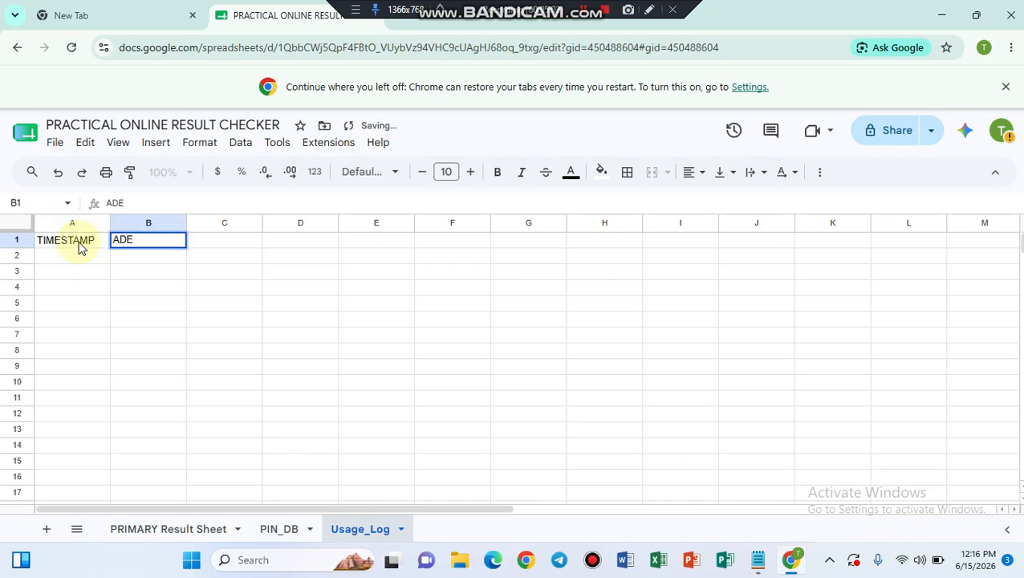
pyautogui.press('BackSpace')
pyautogui.write('MIS')
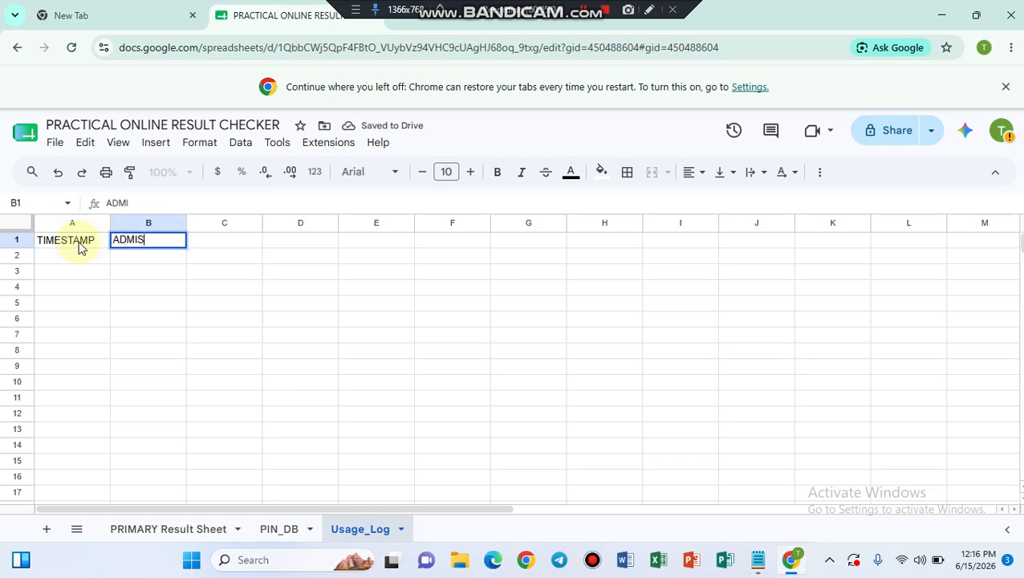
pyautogui.write('SION NO')
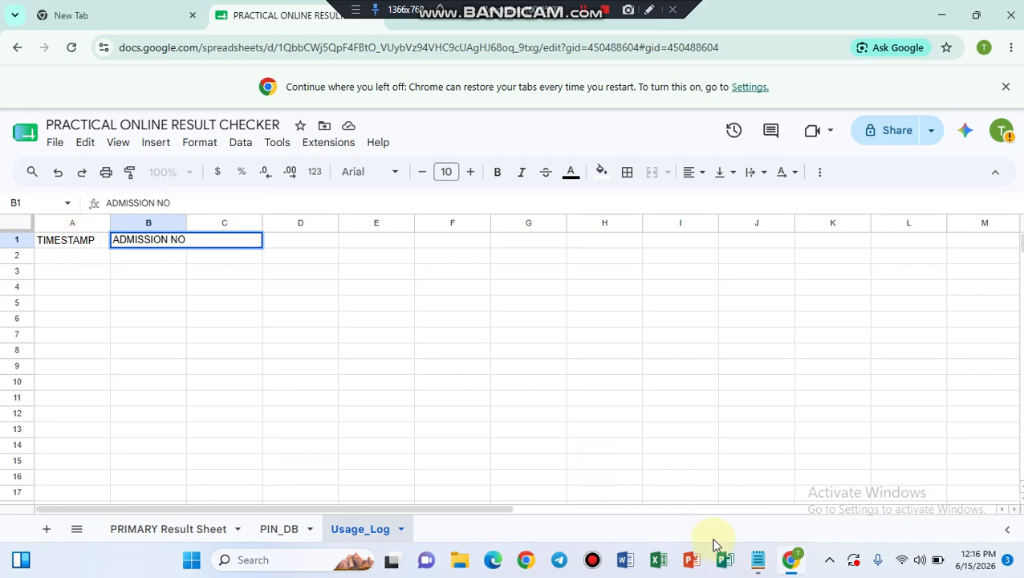
pyautogui.click(758, 561)
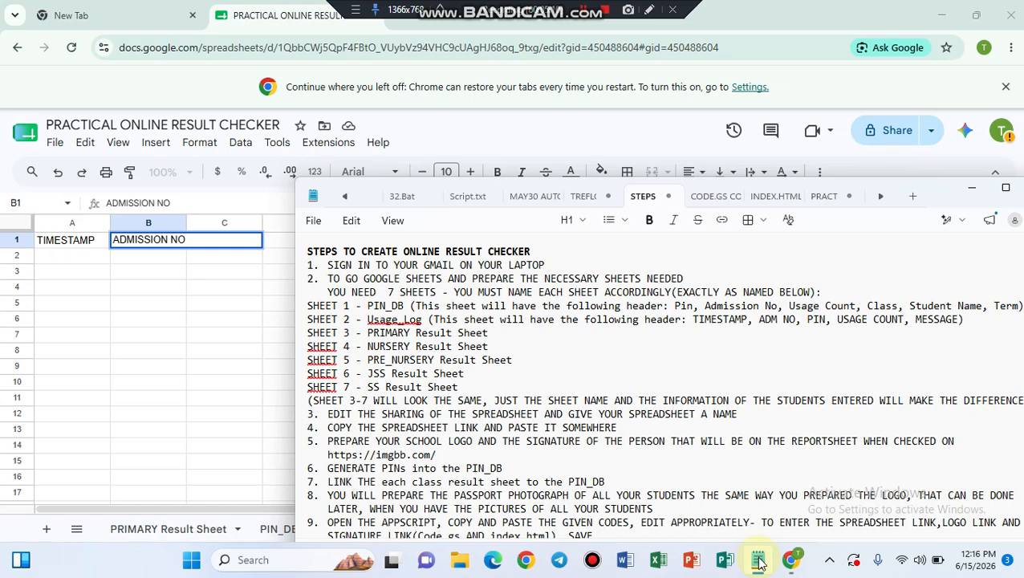
pyautogui.click(273, 244)
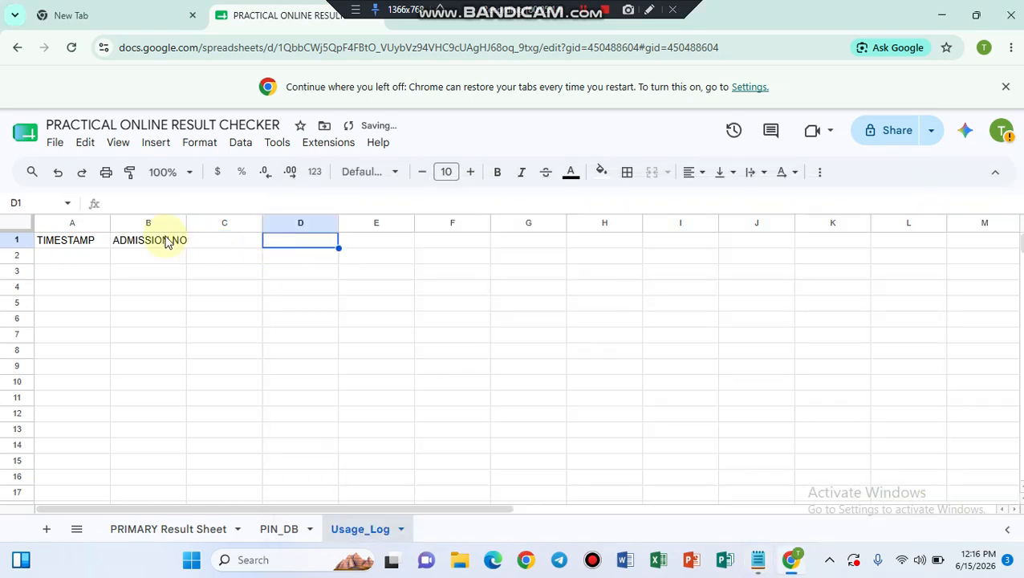
# Step: Set B1 to ADM NO, C1 to PIN and D1 to USAGE COUNT MESSAGE
pyautogui.click(166, 237)
pyautogui.write('ADM N')
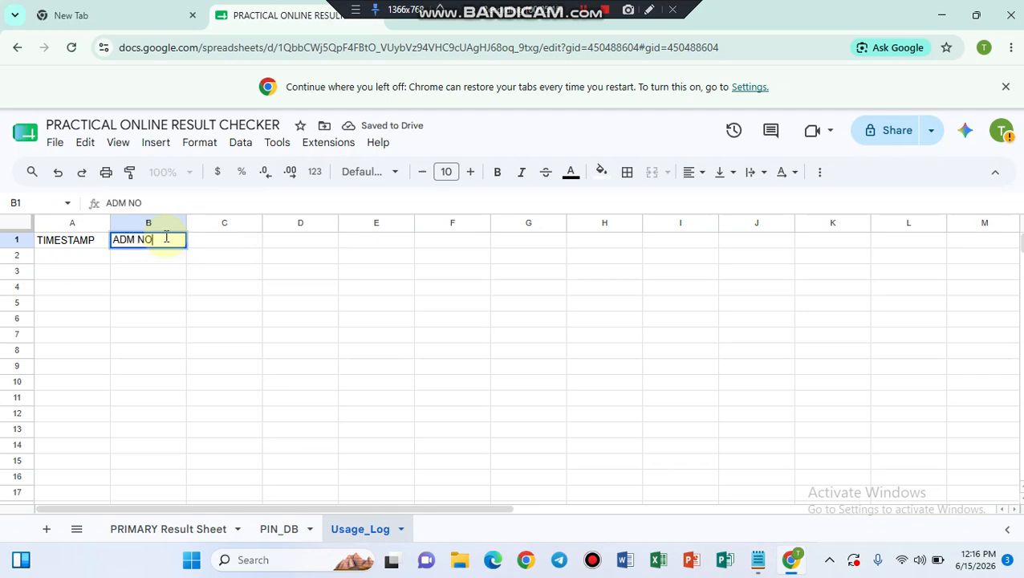
pyautogui.click(219, 240)
pyautogui.write('PIN')
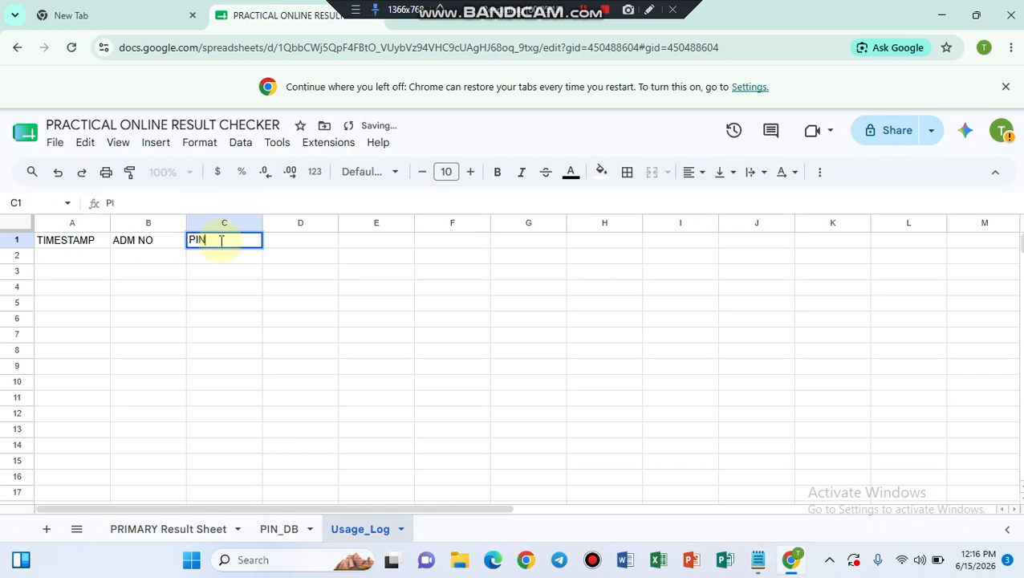
pyautogui.press('Tab')
pyautogui.write('USA')
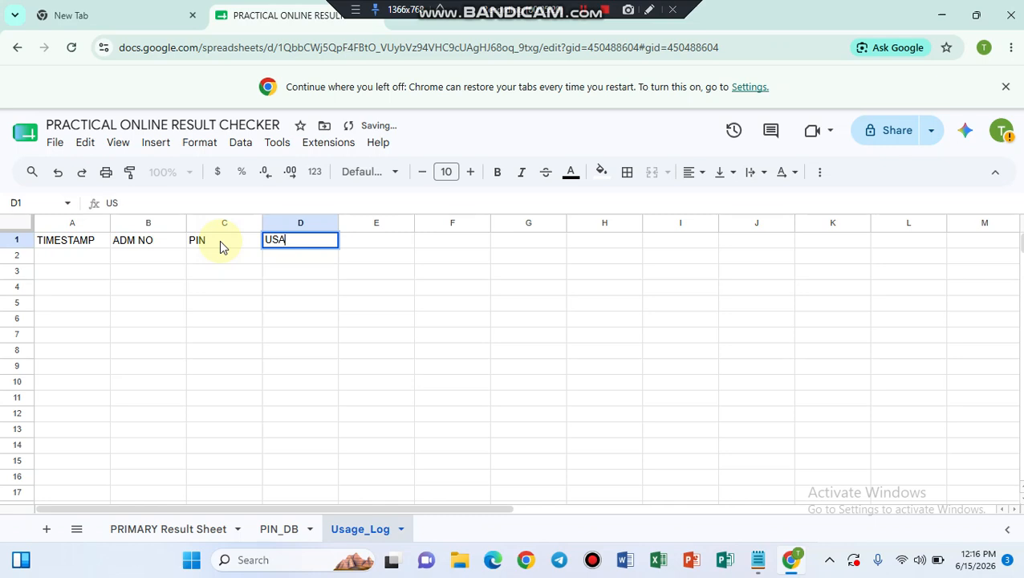
pyautogui.write('GE COU')
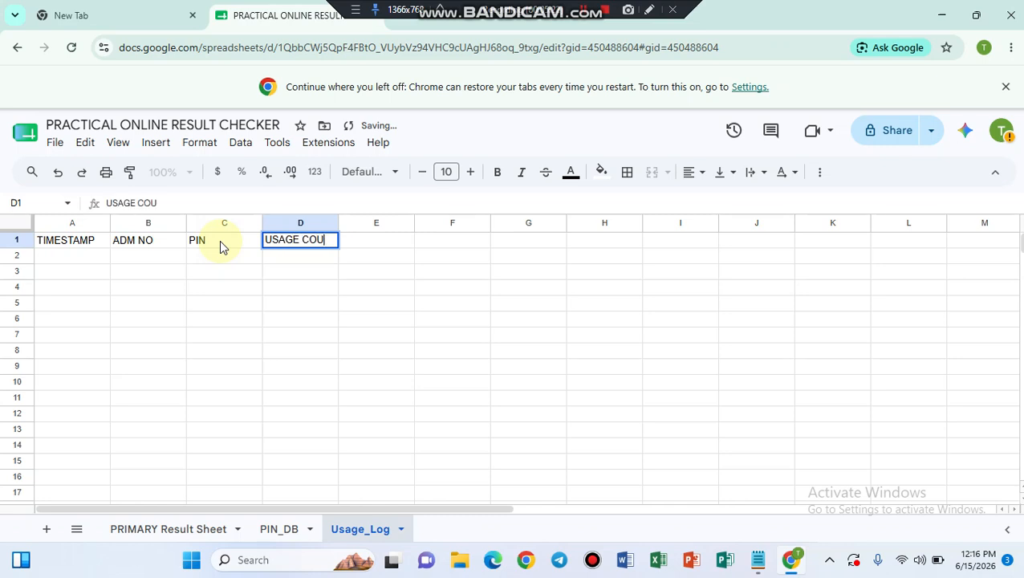
pyautogui.write('NT MESSA')
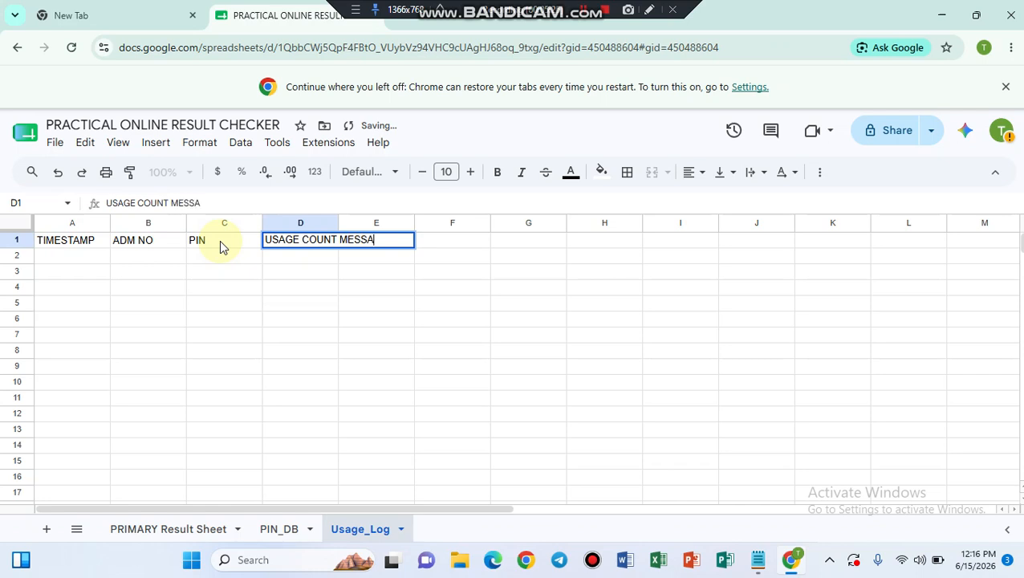
pyautogui.write('GE')
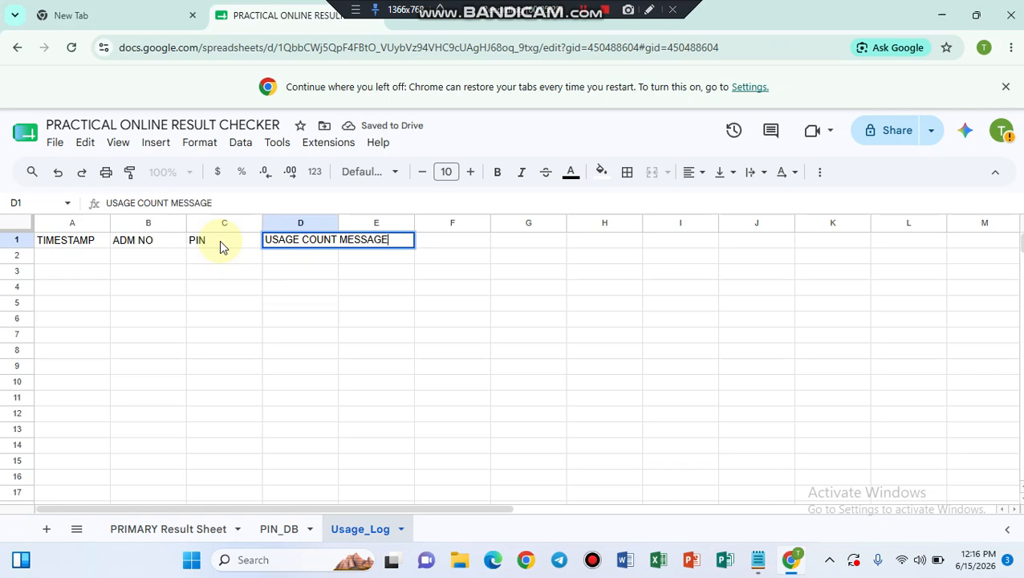
pyautogui.click(84, 257)
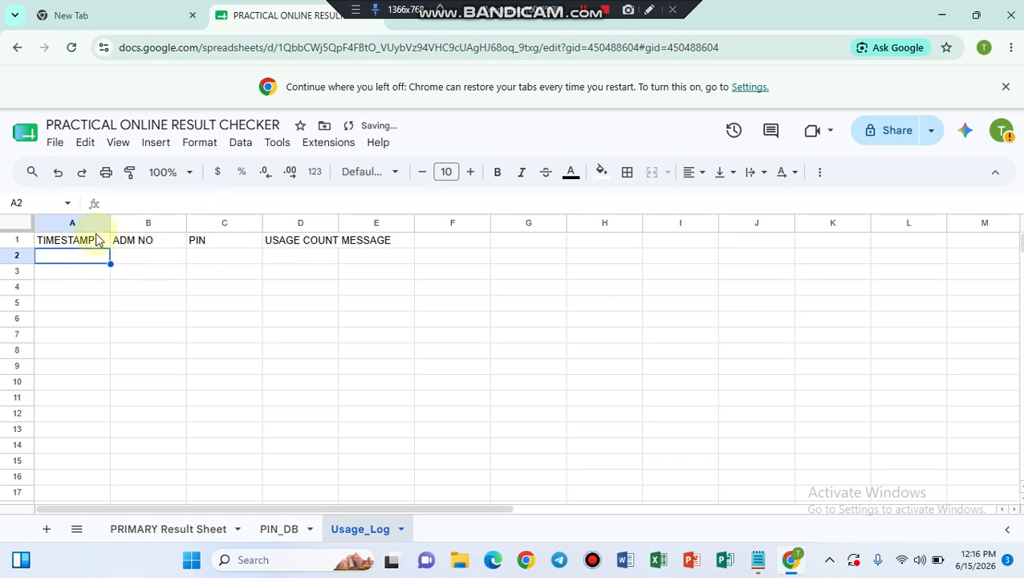
pyautogui.click(83, 241)
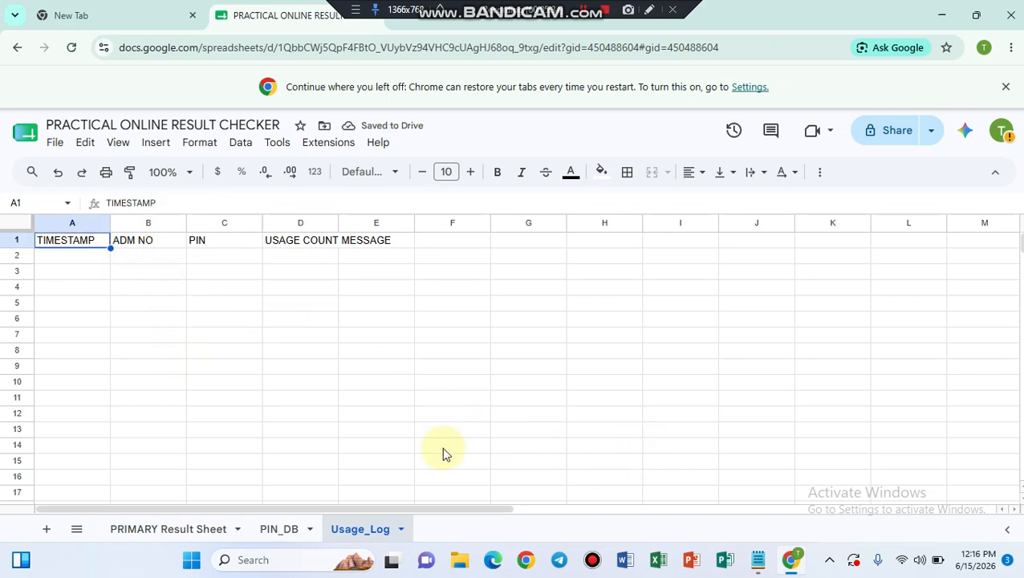
pyautogui.click(756, 559)
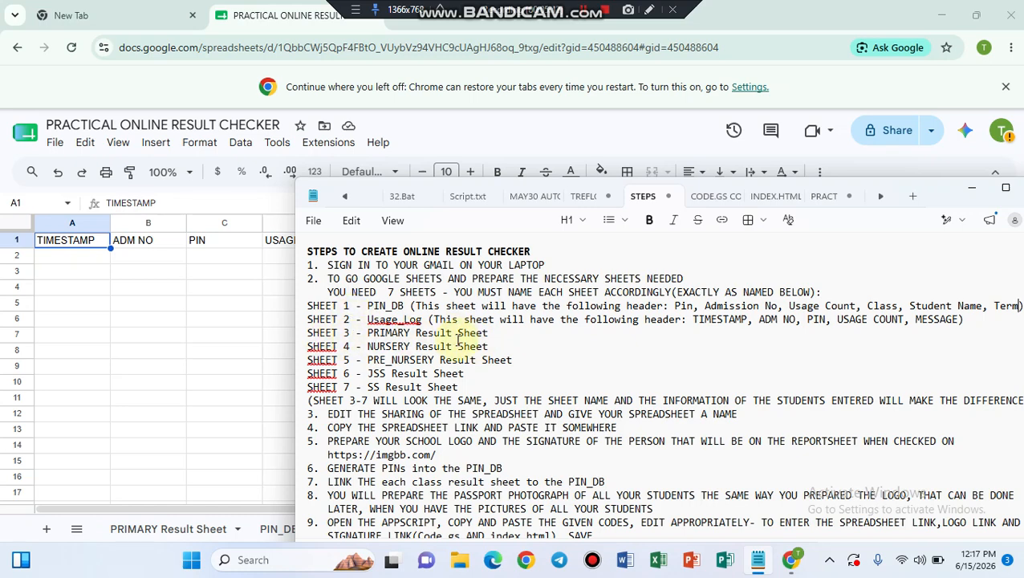
# Step: On PRIMARY Result Sheet, change the merged row 1 title to TREFLO TECH SOLUTIONS LIMITED
pyautogui.click(156, 333)
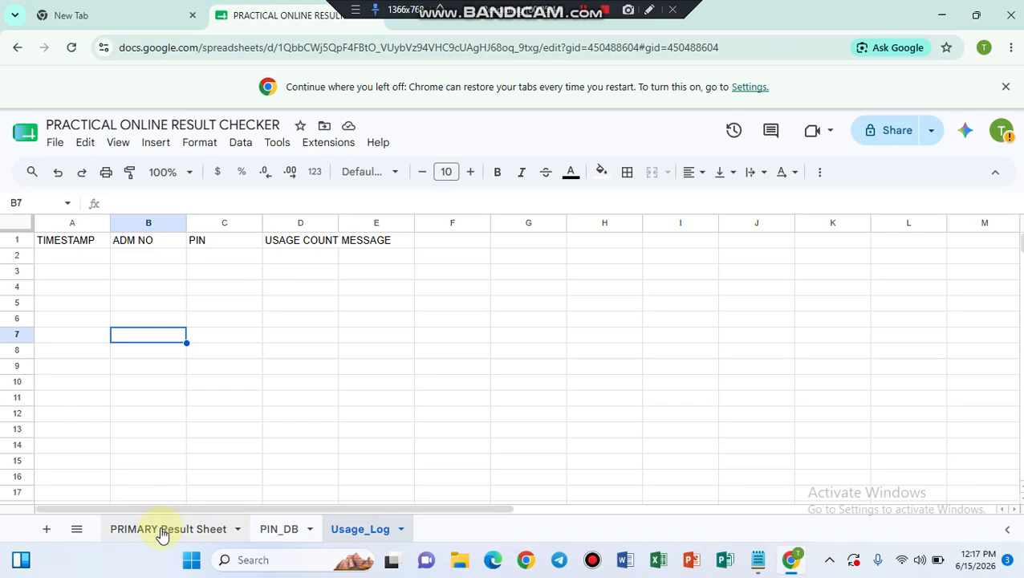
pyautogui.click(161, 531)
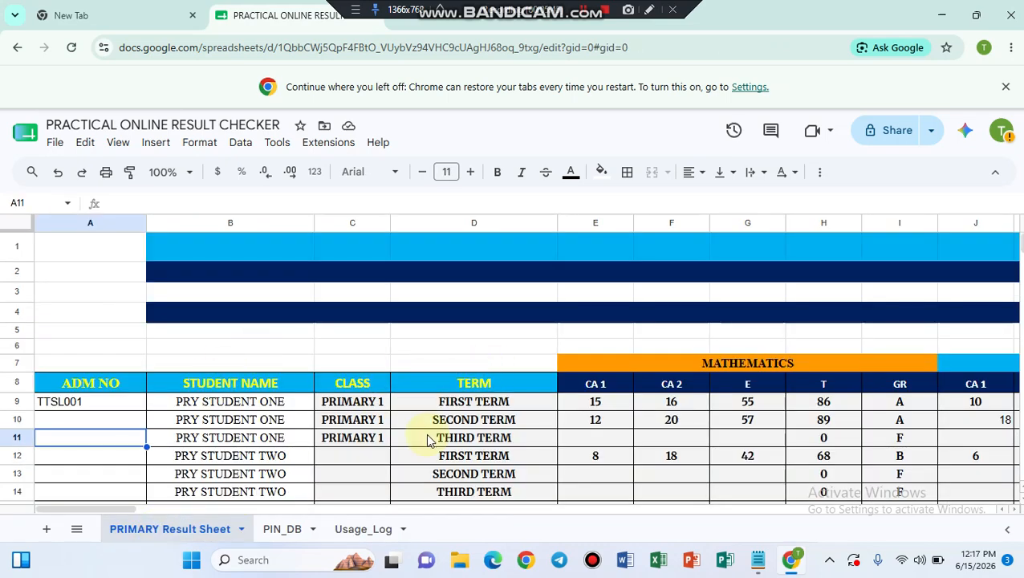
pyautogui.hscroll(10, 428, 440)
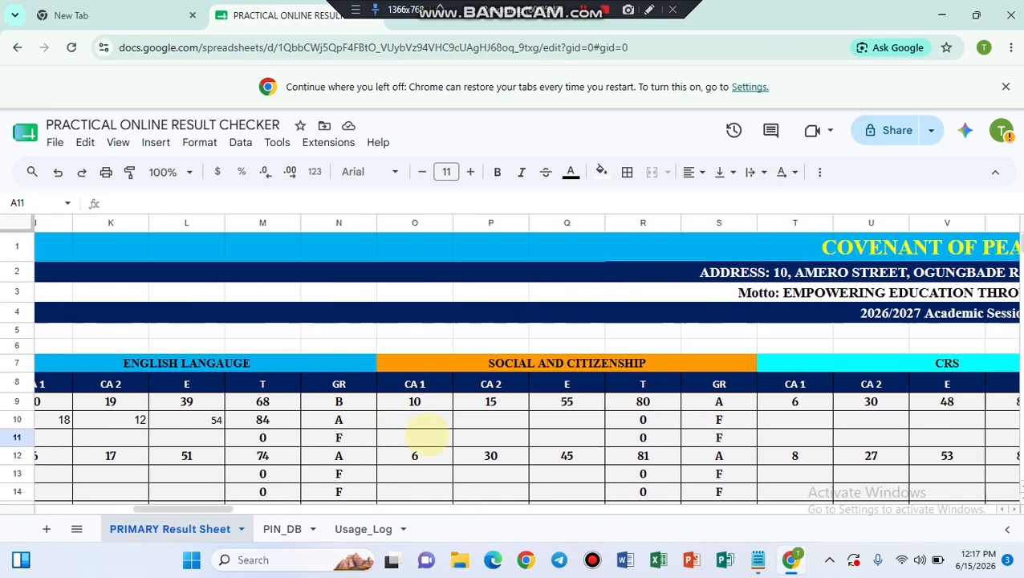
pyautogui.hscroll(3, 431, 434)
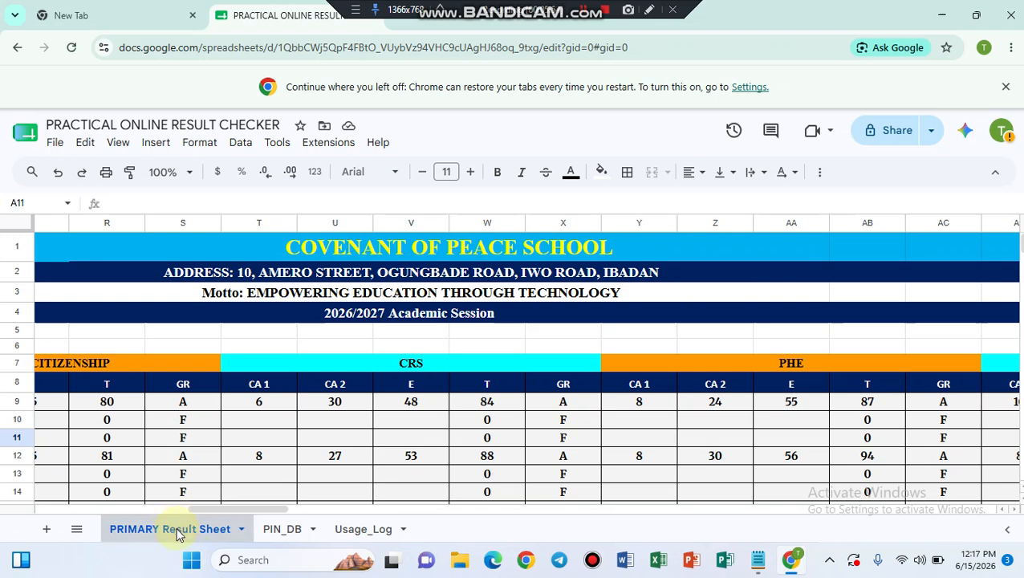
pyautogui.click(406, 253)
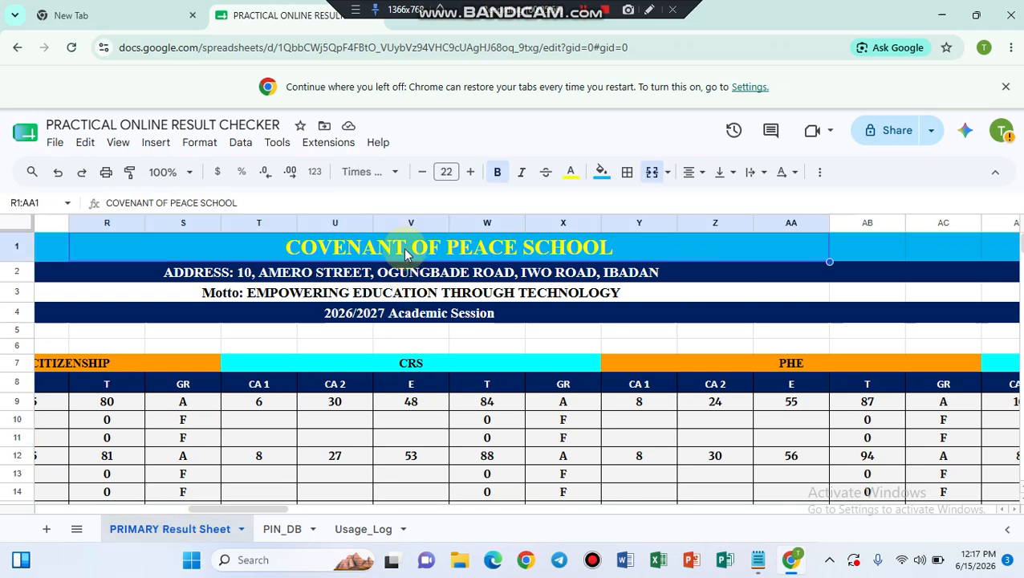
pyautogui.write('TREFLO ')
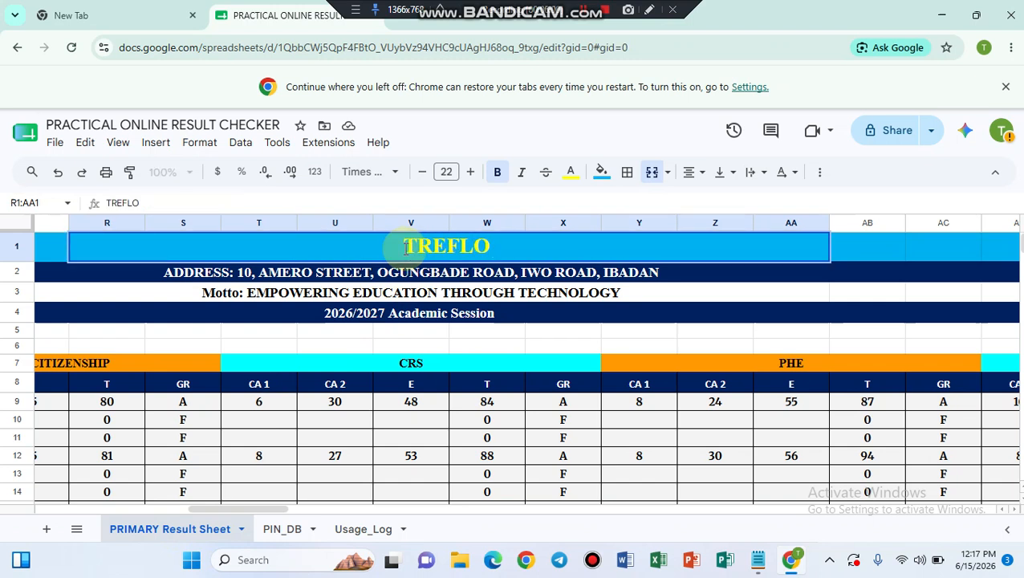
pyautogui.write('TECH ')
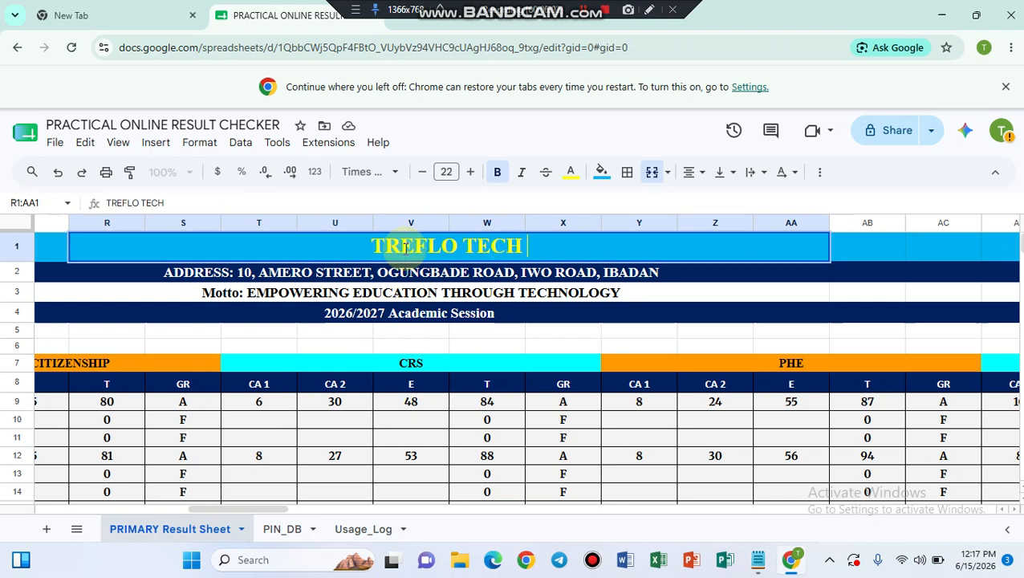
pyautogui.write('SL')
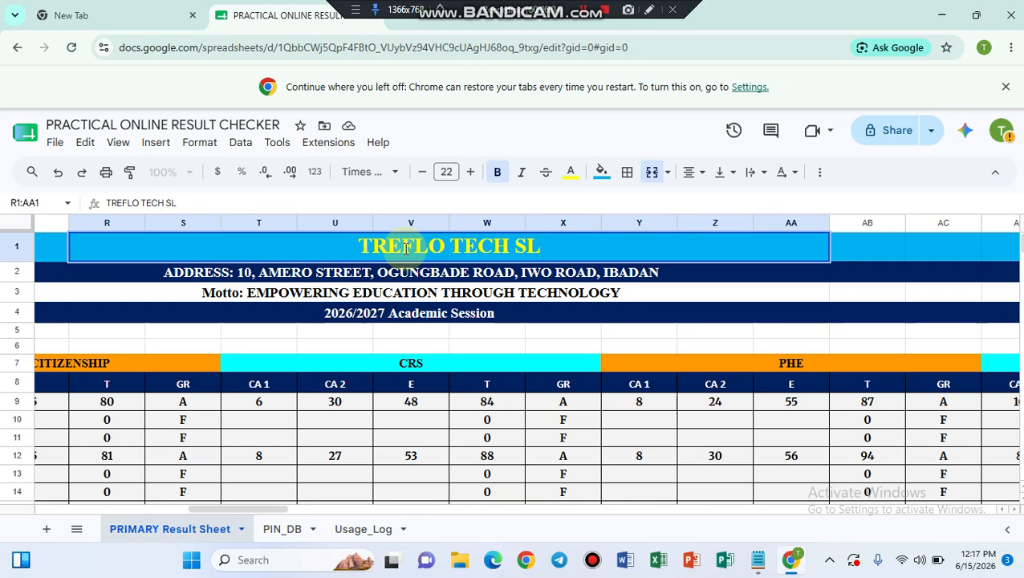
pyautogui.press('BackSpace')
pyautogui.write('OLUTION')
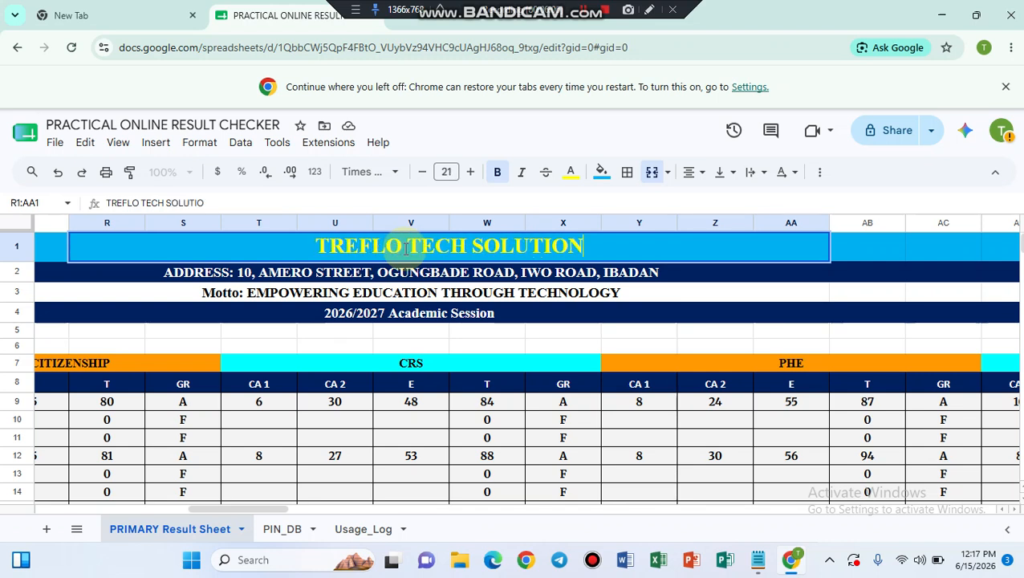
pyautogui.write('S LIMITE')
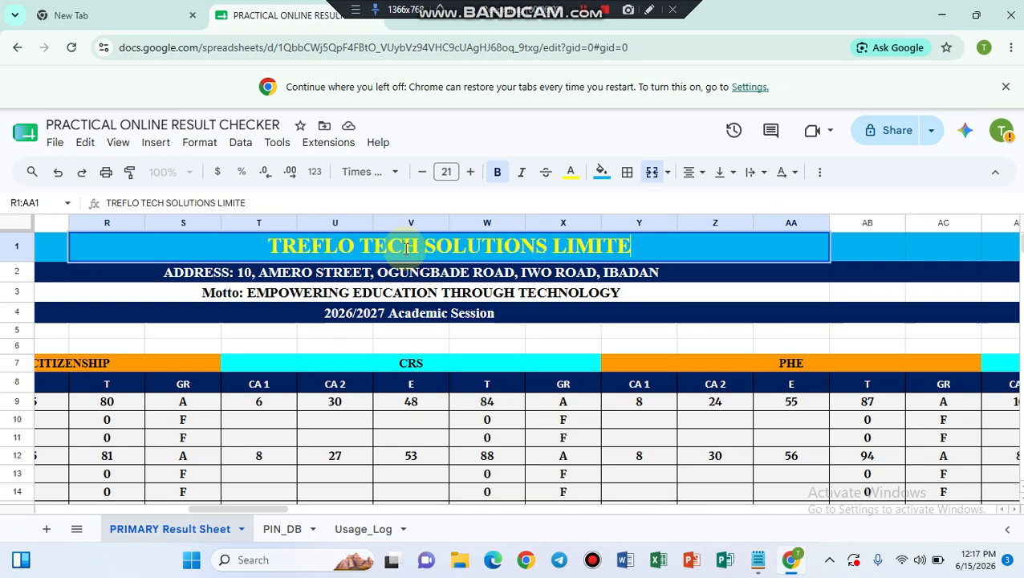
pyautogui.write('D')
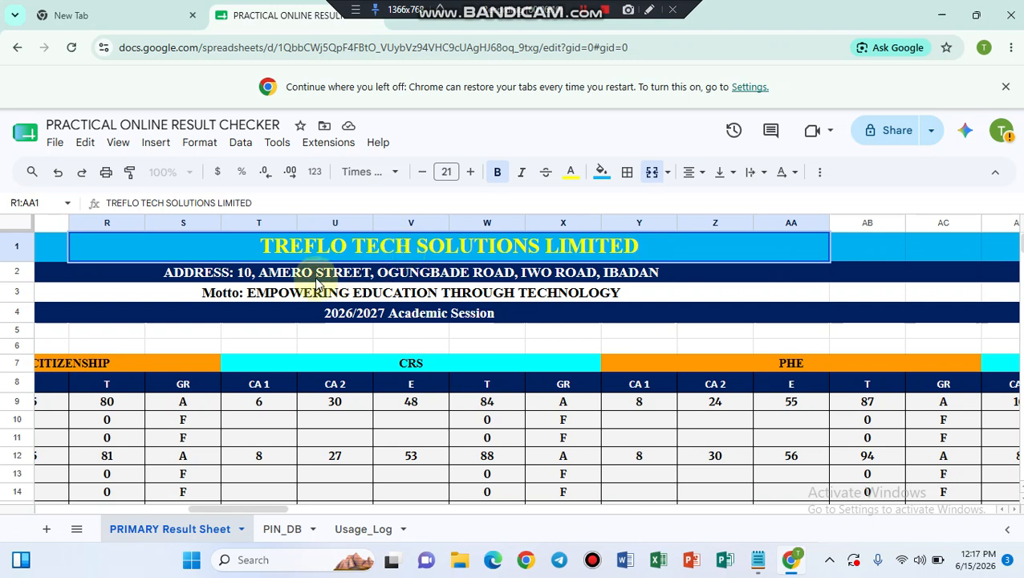
pyautogui.click(321, 277)
pyautogui.click(321, 299)
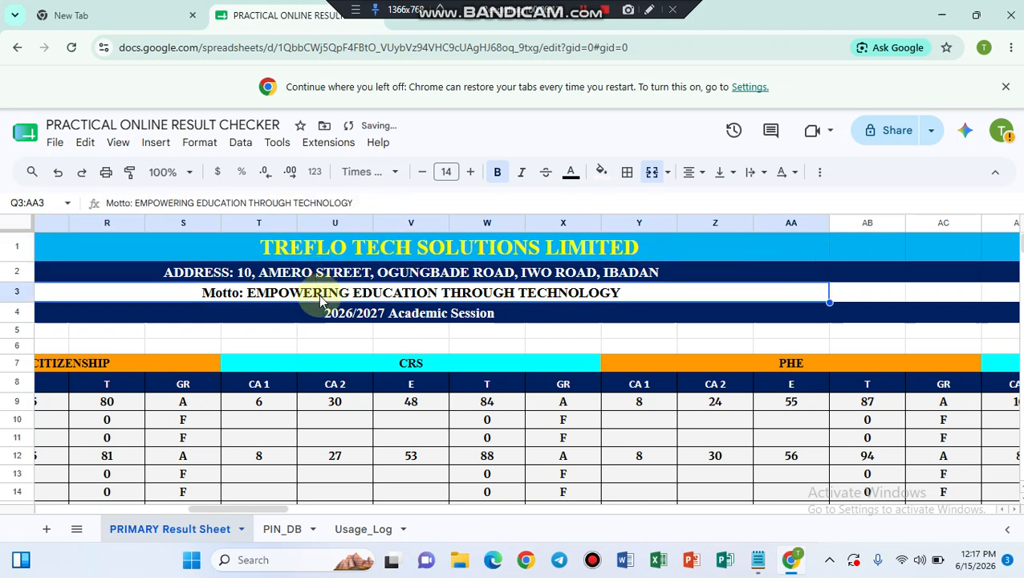
pyautogui.click(316, 337)
pyautogui.hscroll(10, 316, 338)
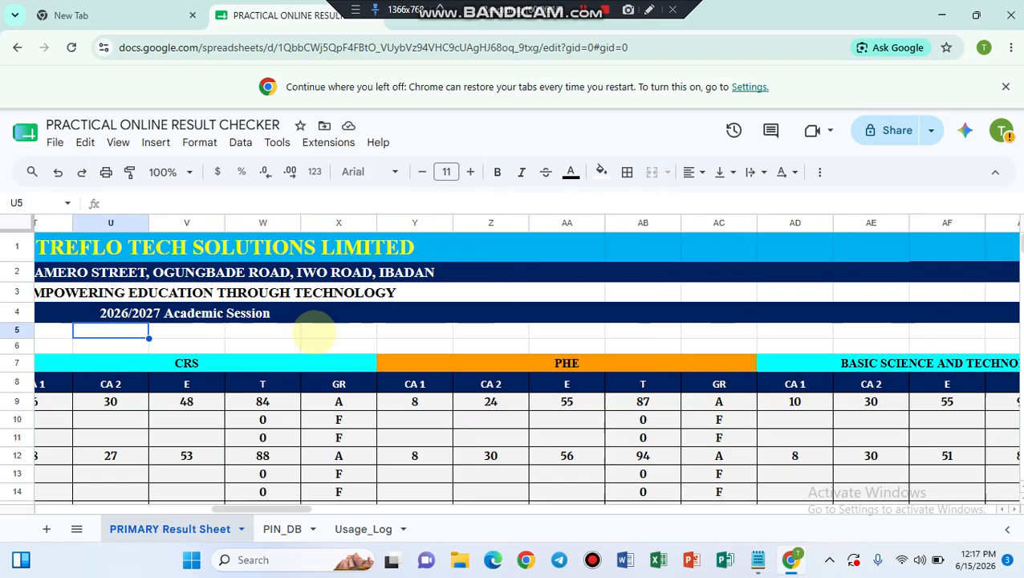
pyautogui.hscroll(12, 314, 331)
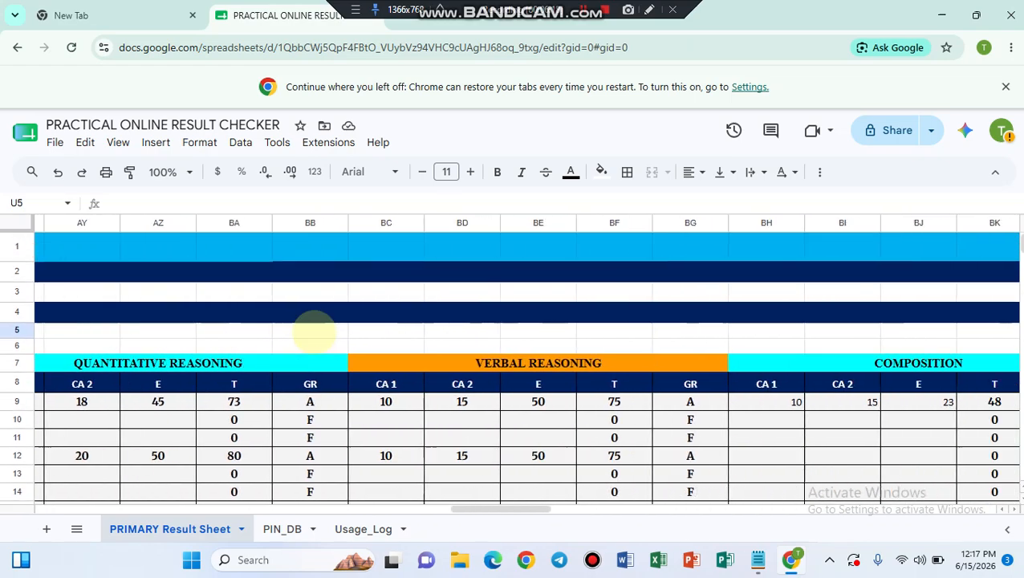
pyautogui.hscroll(12, 314, 331)
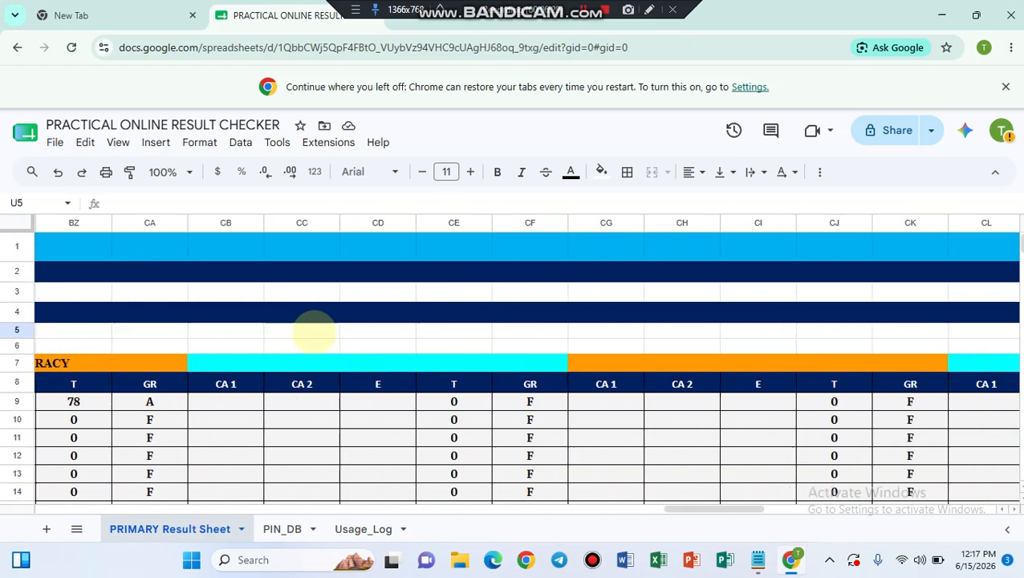
pyautogui.hscroll(6, 314, 331)
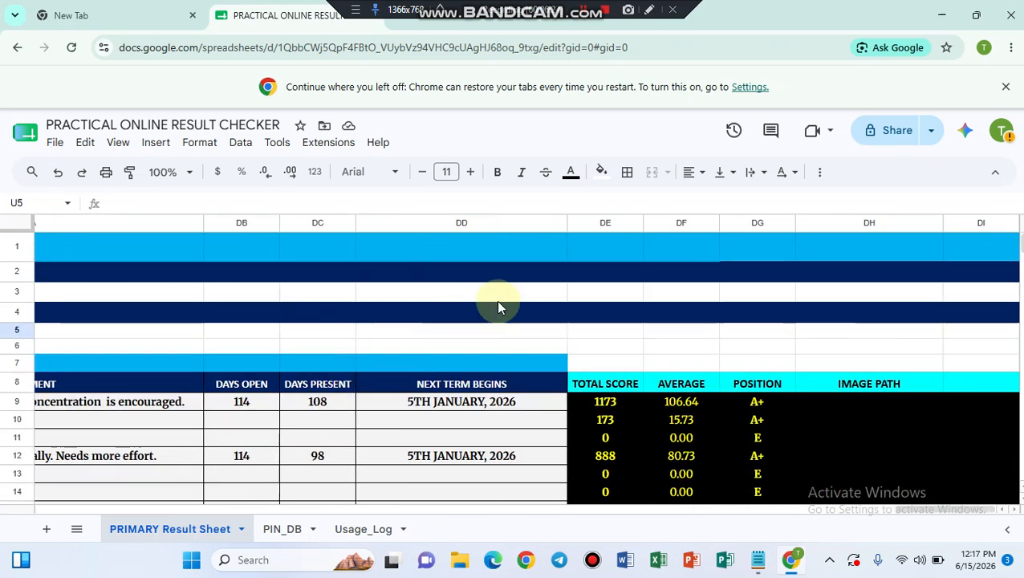
pyautogui.click(591, 401)
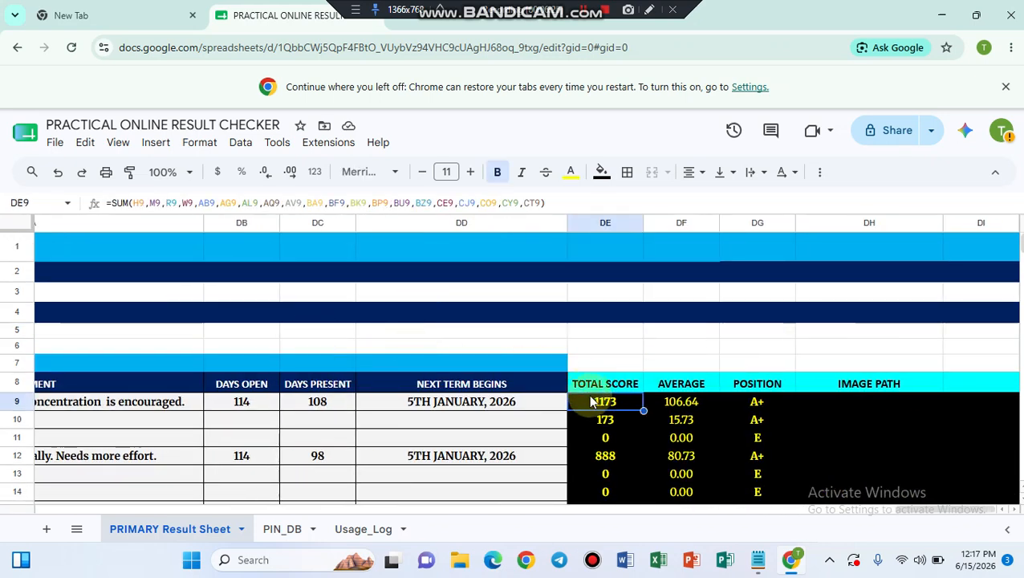
pyautogui.press('Left')
pyautogui.press('Left')
pyautogui.press('Left')
pyautogui.press('Left')
pyautogui.press('Left')
pyautogui.press('Left')
pyautogui.press('Left')
pyautogui.press('Left')
pyautogui.press('Left')
pyautogui.press('Left')
pyautogui.press('Left')
pyautogui.press('Left')
pyautogui.press('Left')
pyautogui.press('Left')
pyautogui.press('Left')
pyautogui.press('Left')
pyautogui.press('Left')
pyautogui.press('Left')
pyautogui.press('Left')
pyautogui.press('Left')
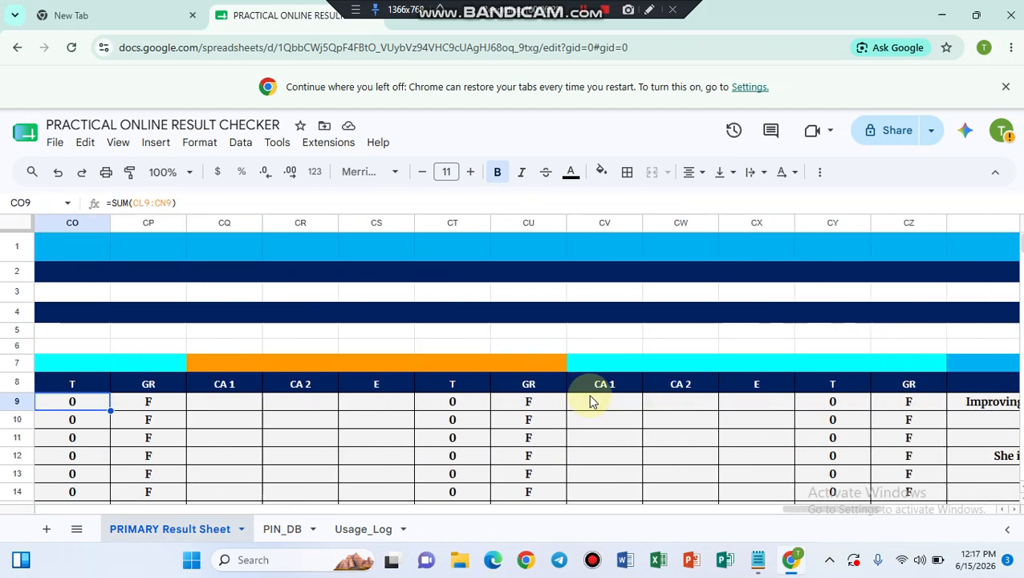
pyautogui.press('Left')
pyautogui.press('Left')
pyautogui.press('Left')
pyautogui.press('Left')
pyautogui.press('Left')
pyautogui.press('Left')
pyautogui.press('Left')
pyautogui.press('Left')
pyautogui.press('Left')
pyautogui.press('Left')
pyautogui.press('Left')
pyautogui.press('Left')
pyautogui.press('Left')
pyautogui.press('Left')
pyautogui.press('Left')
pyautogui.press('Left')
pyautogui.press('Left')
pyautogui.press('Left')
pyautogui.press('Left')
pyautogui.press('Left')
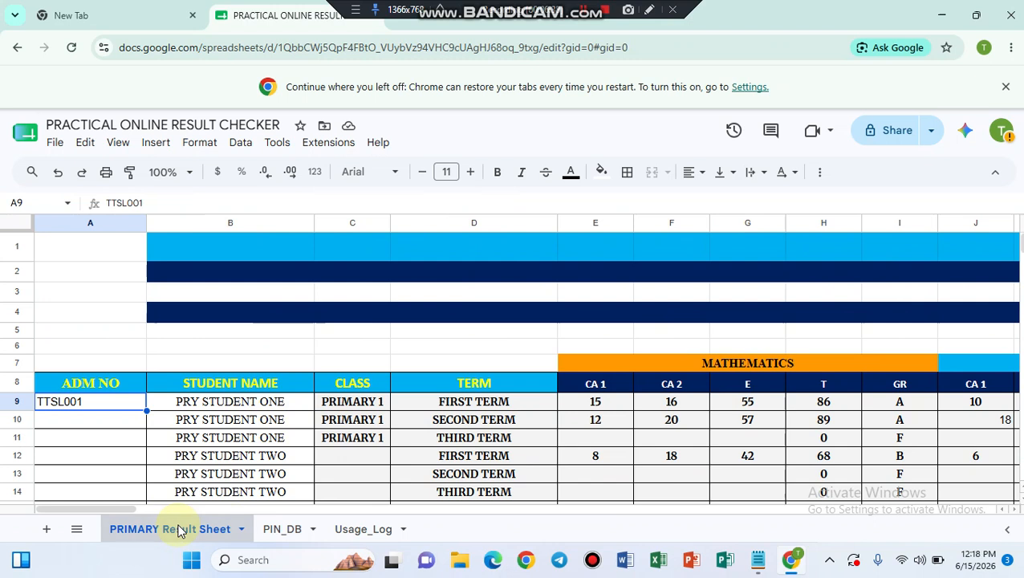
pyautogui.rightClick(179, 531)
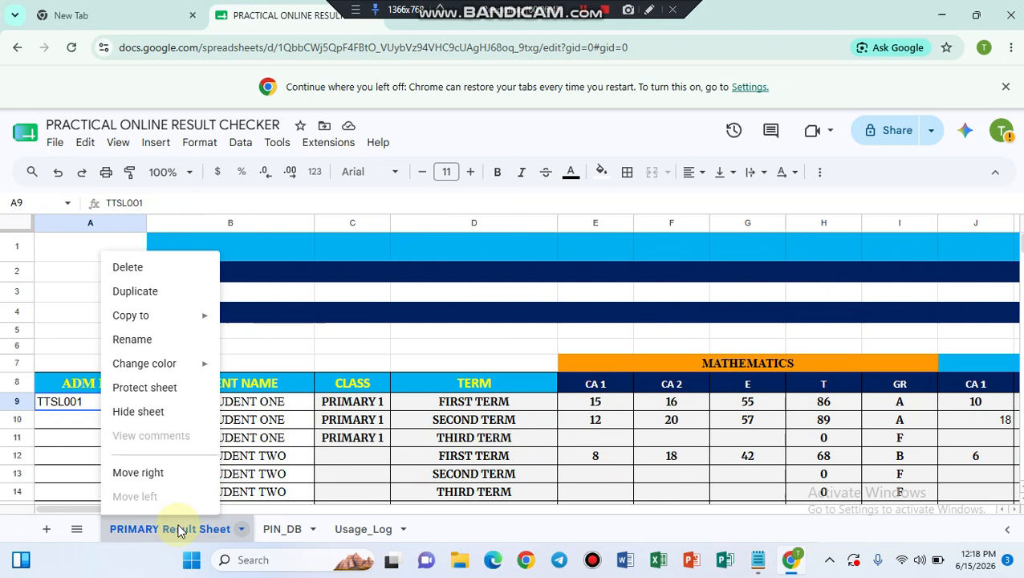
# Step: Duplicate the PRIMARY Result Sheet tab
pyautogui.click(135, 291)
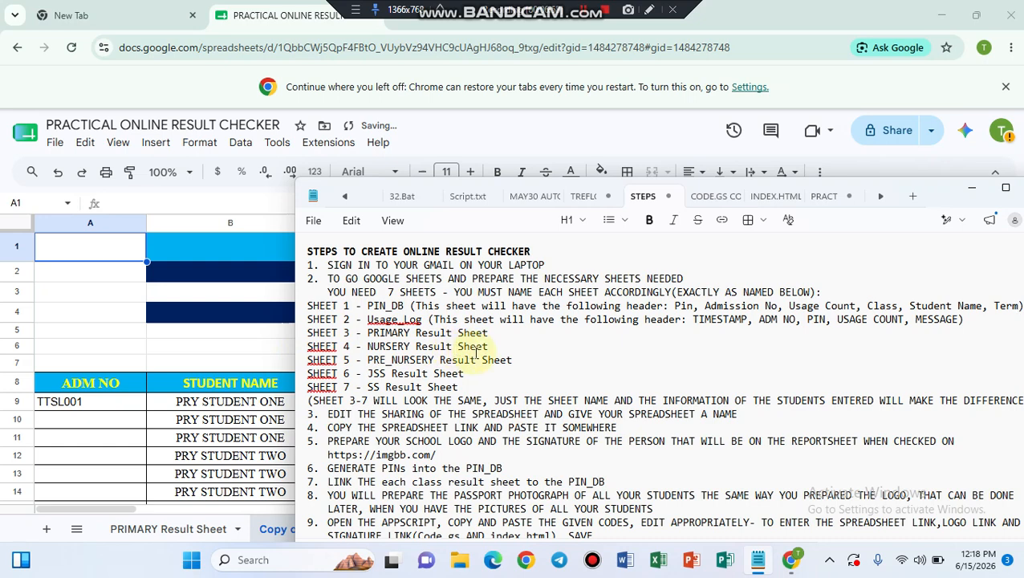
pyautogui.moveTo(757, 560)
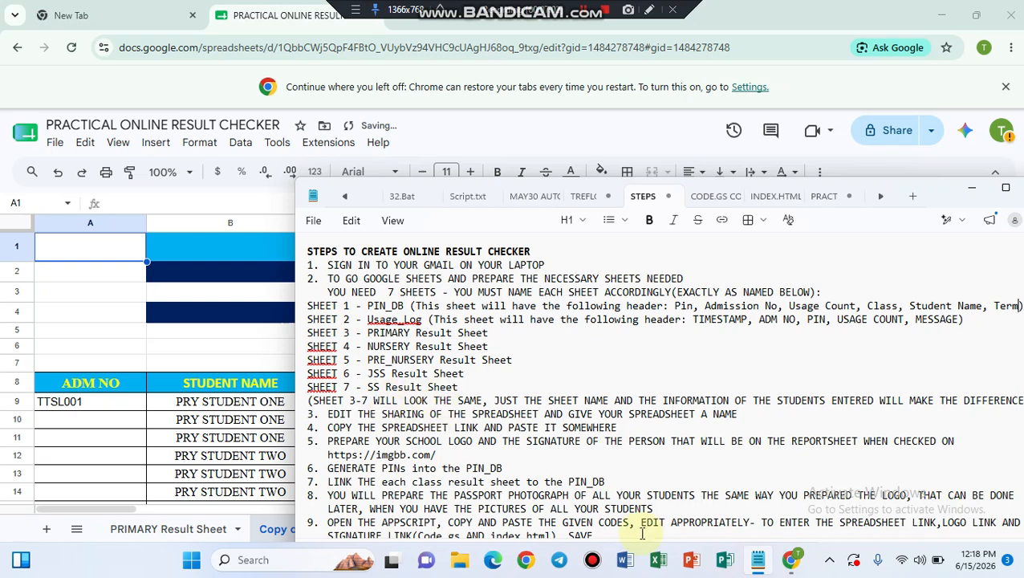
pyautogui.click(171, 460)
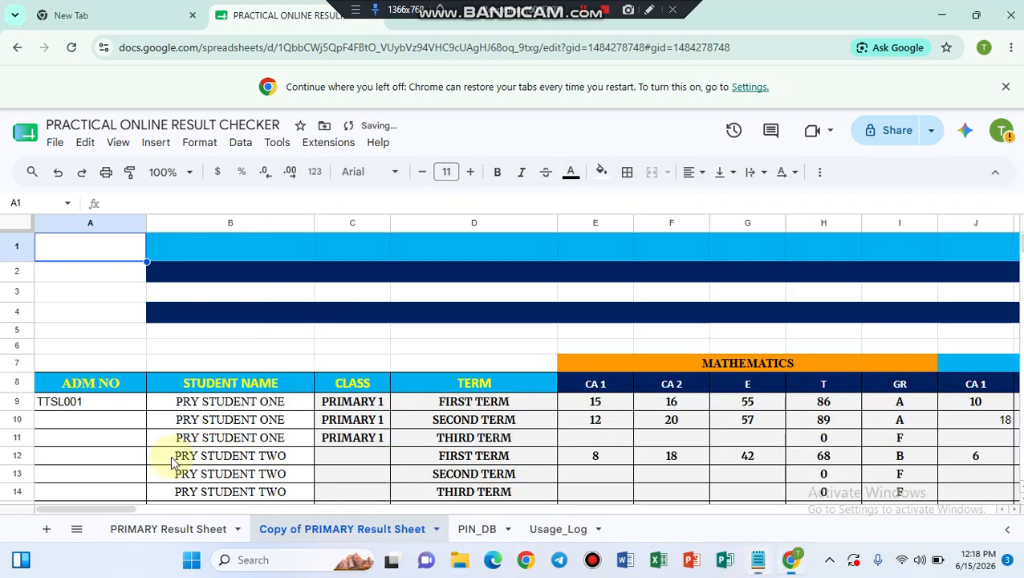
# Step: Rename the copy from Copy of PRIMARY Result Sheet to NURSERY Result Sheet
pyautogui.click(437, 533)
pyautogui.click(282, 341)
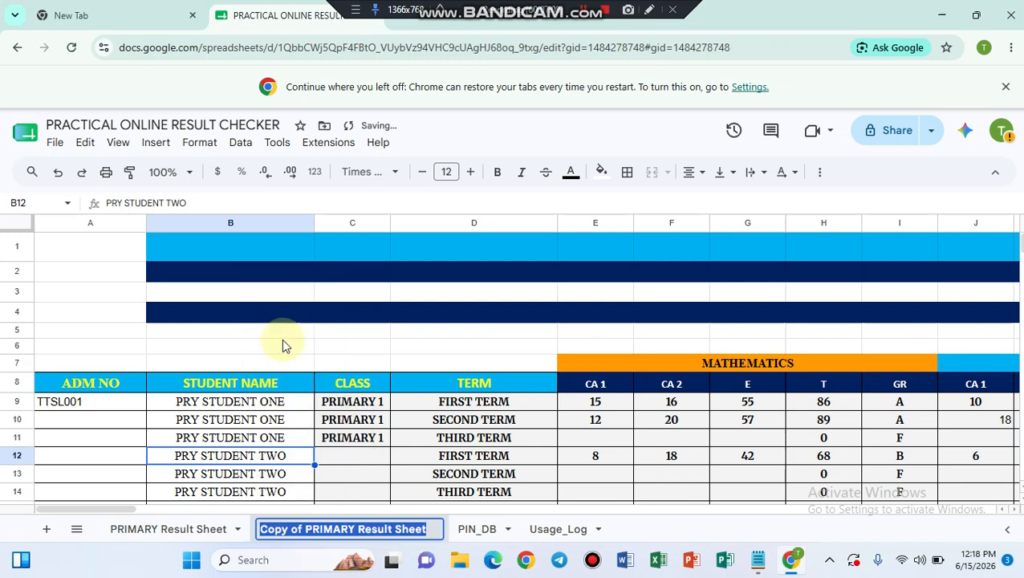
pyautogui.click(356, 532)
pyautogui.press('BackSpace')
pyautogui.press('BackSpace')
pyautogui.press('BackSpace')
pyautogui.press('BackSpace')
pyautogui.press('BackSpace')
pyautogui.press('BackSpace')
pyautogui.press('BackSpace')
pyautogui.press('BackSpace')
pyautogui.press('BackSpace')
pyautogui.press('BackSpace')
pyautogui.press('BackSpace')
pyautogui.press('BackSpace')
pyautogui.press('BackSpace')
pyautogui.press('BackSpace')
pyautogui.press('BackSpace')
pyautogui.press('BackSpace')
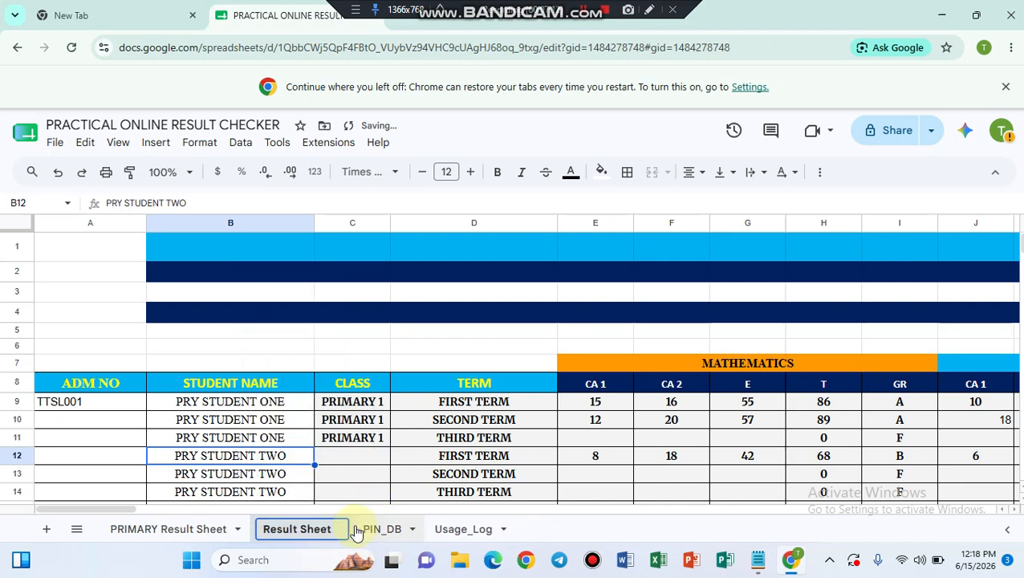
pyautogui.write('NURSERY')
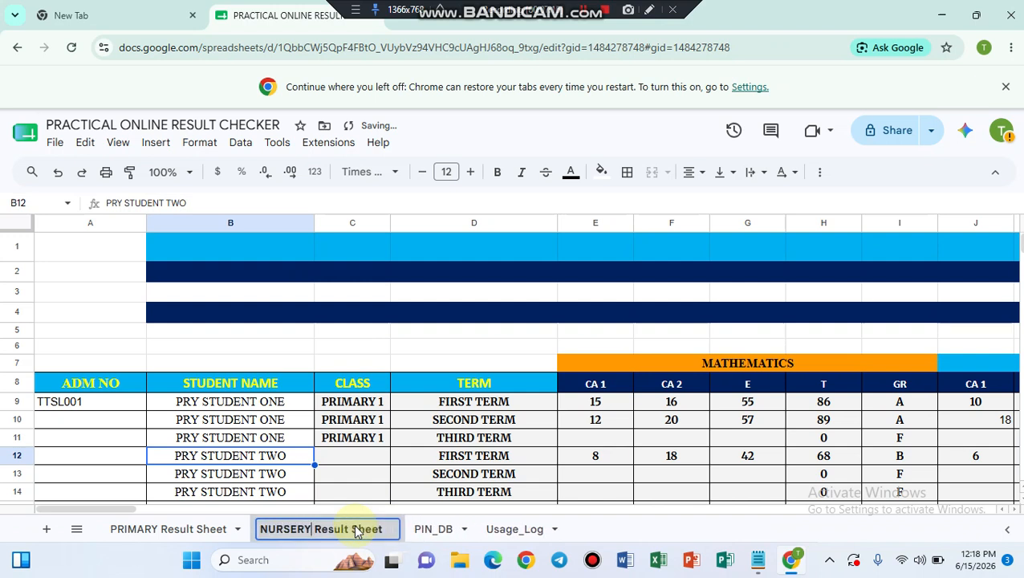
pyautogui.press('Return')
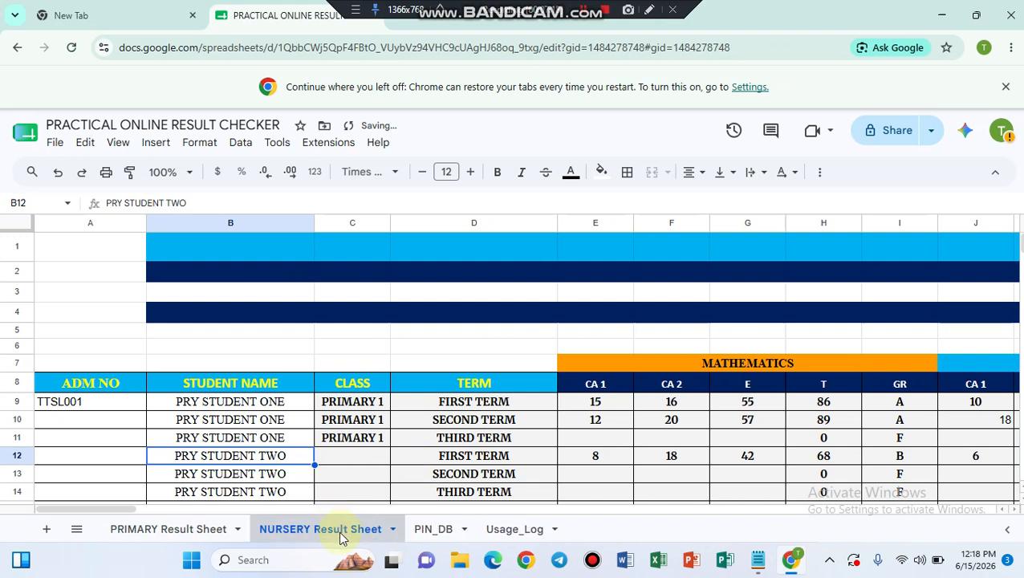
# Step: Check the STEPS notes for the required result sheets, then return to the spreadsheet
pyautogui.click(757, 559)
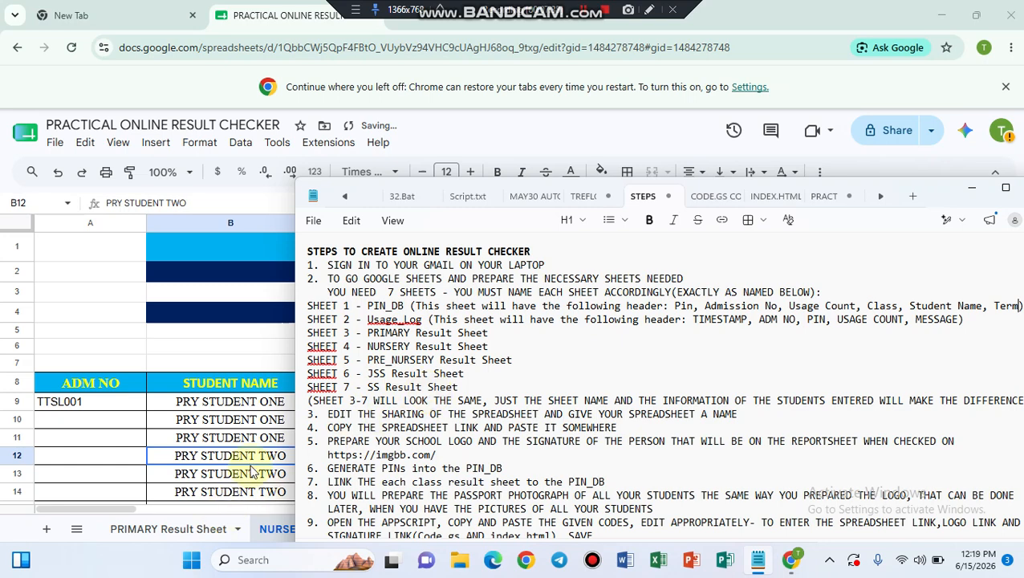
pyautogui.click(265, 523)
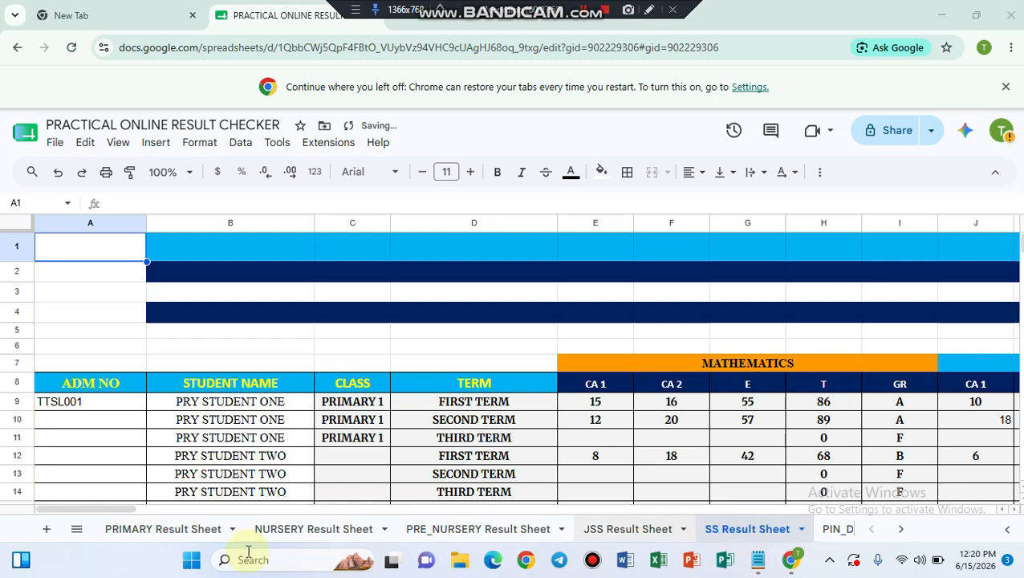
# Step: On the NURSERY Result Sheet, replace PRIMARY with NURSERY in the three CLASS cells
pyautogui.click(296, 531)
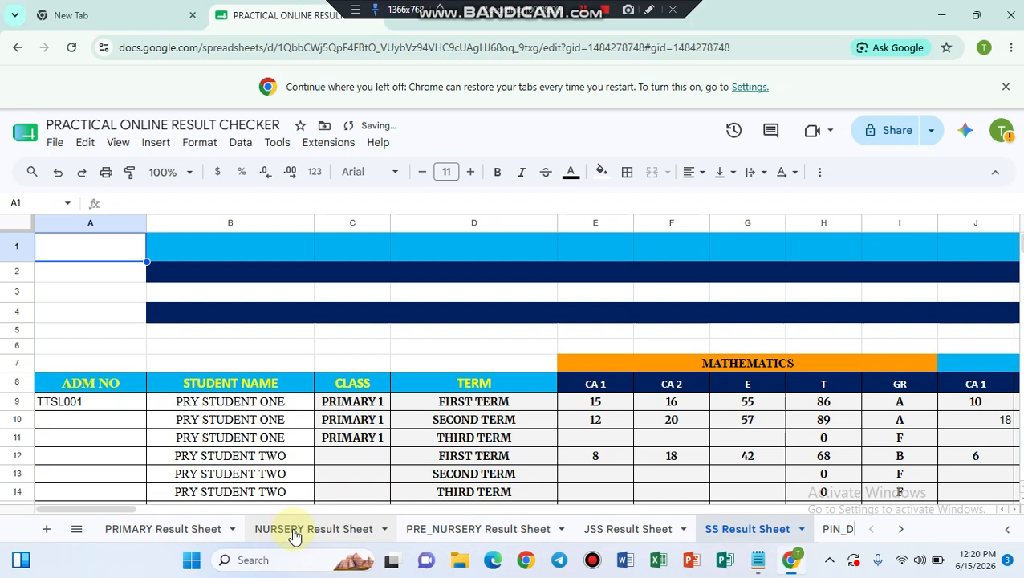
pyautogui.click(347, 405)
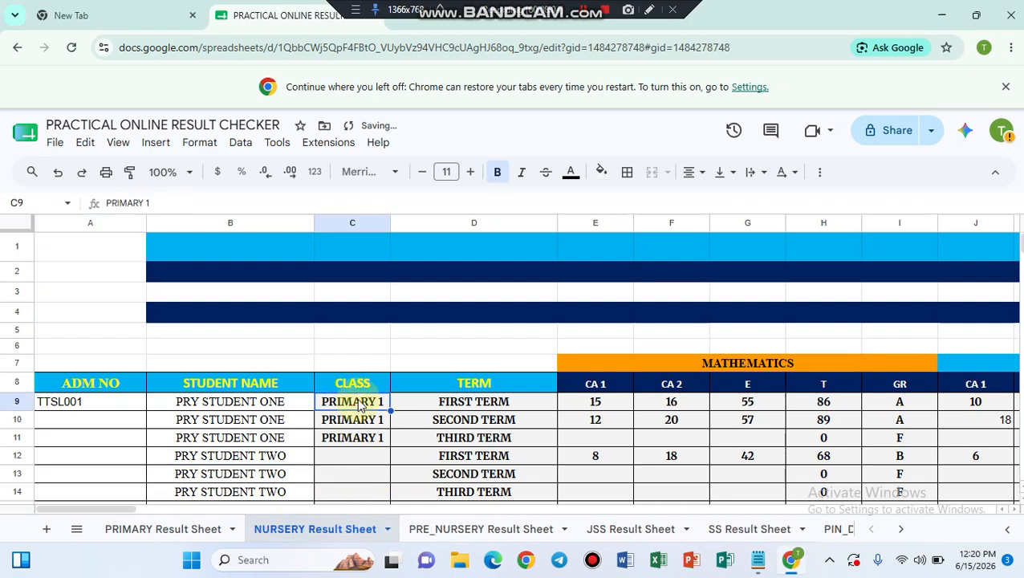
pyautogui.moveTo(359, 407); pyautogui.dragTo(362, 450)
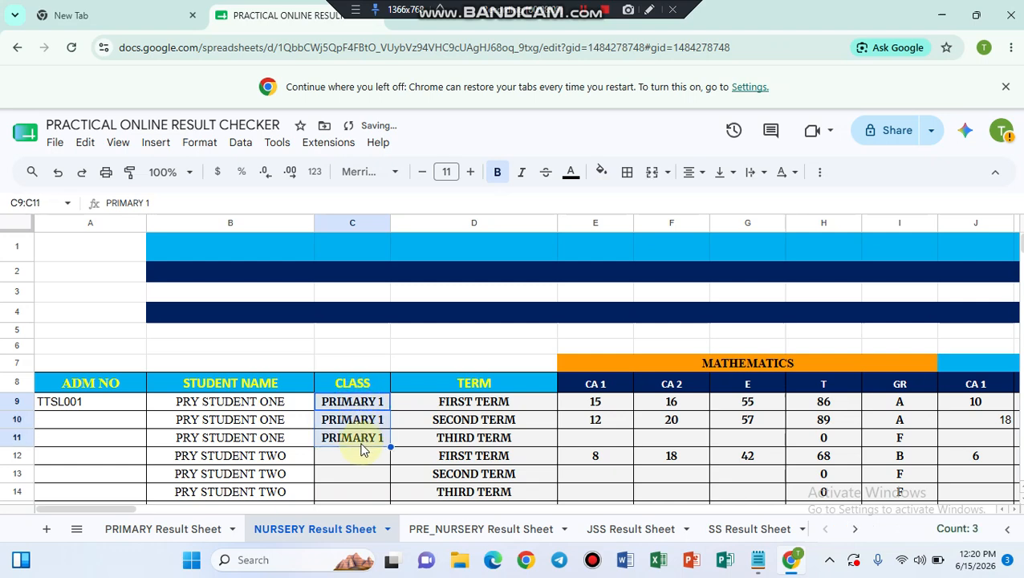
pyautogui.hotkey('ctrl', 'h')
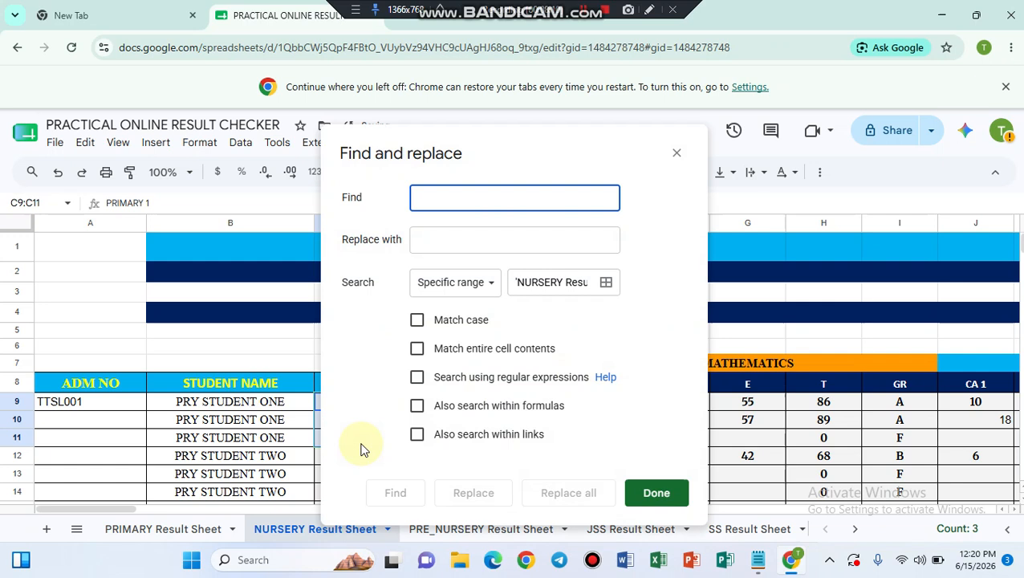
pyautogui.write('PRI')
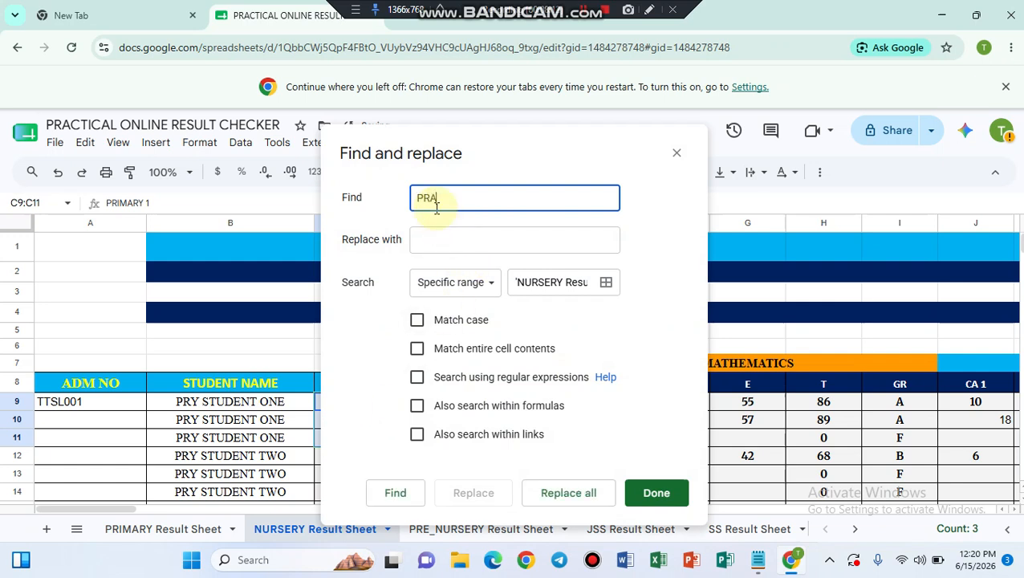
pyautogui.write('MARY')
pyautogui.click(433, 239)
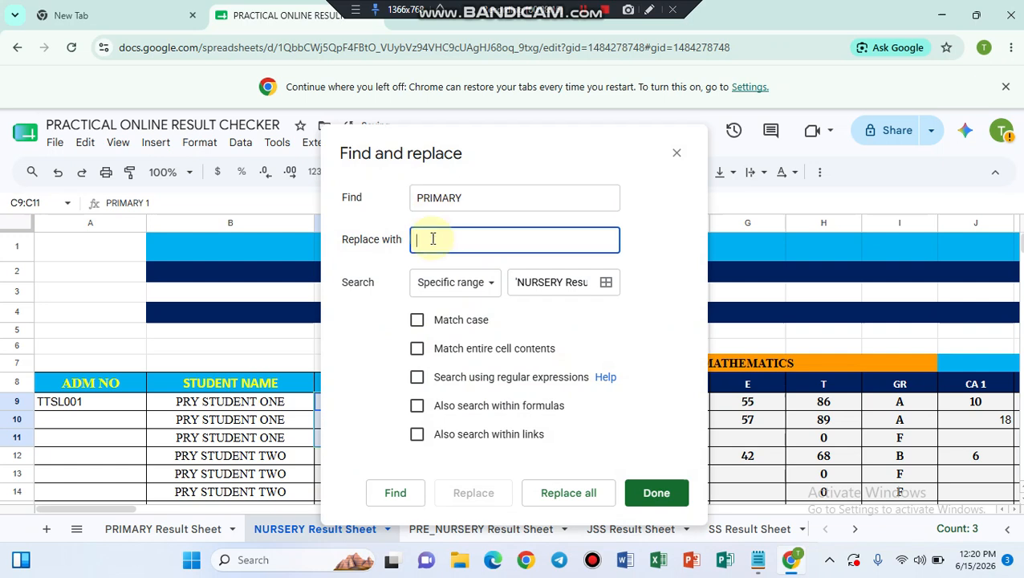
pyautogui.write('NURSERY')
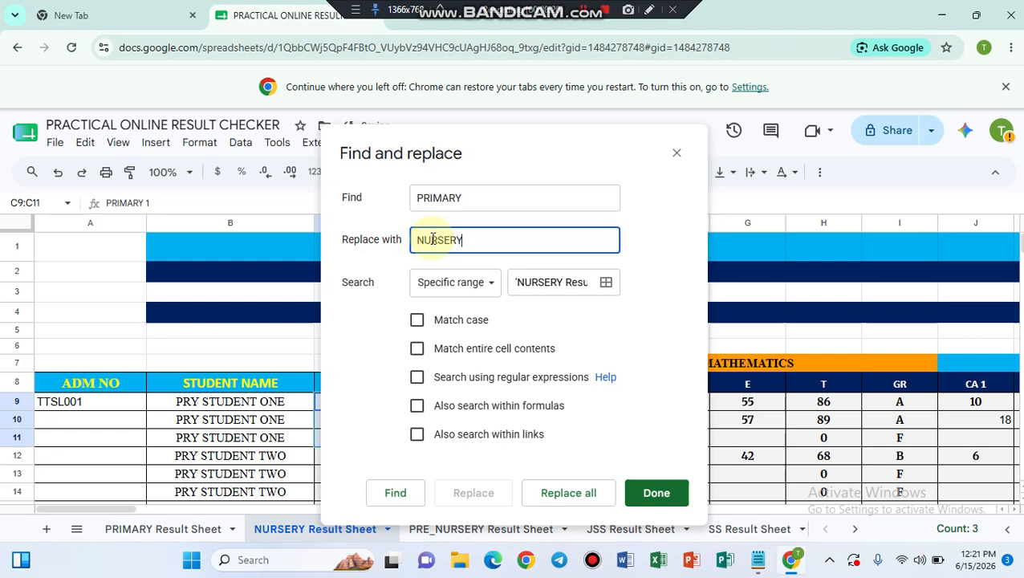
pyautogui.click(568, 495)
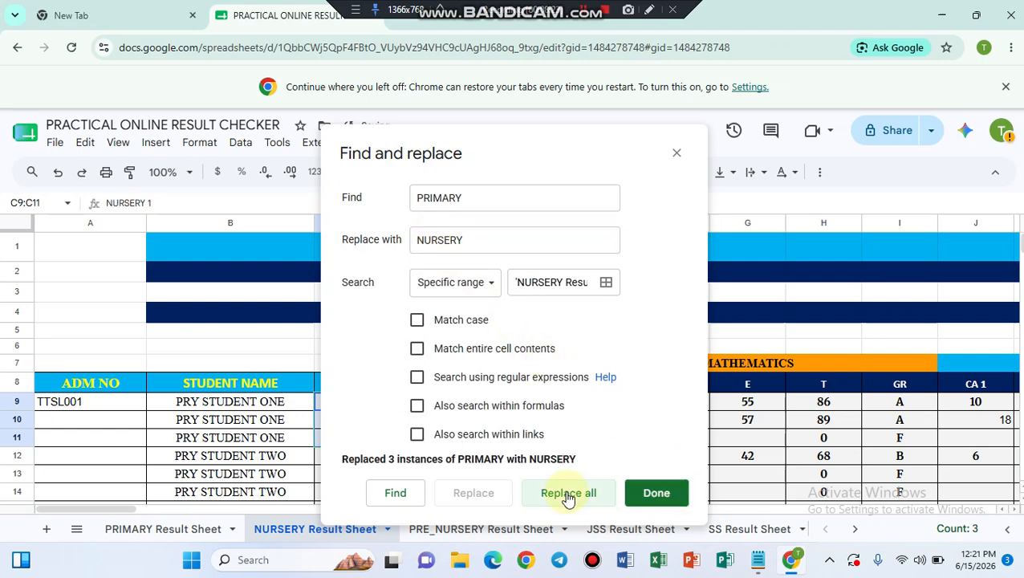
pyautogui.click(656, 493)
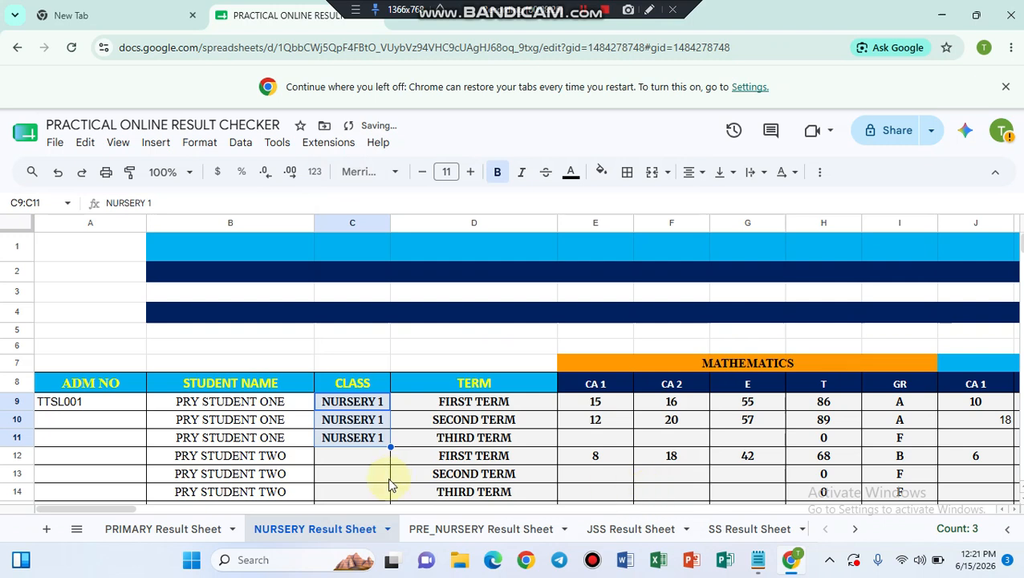
pyautogui.click(347, 487)
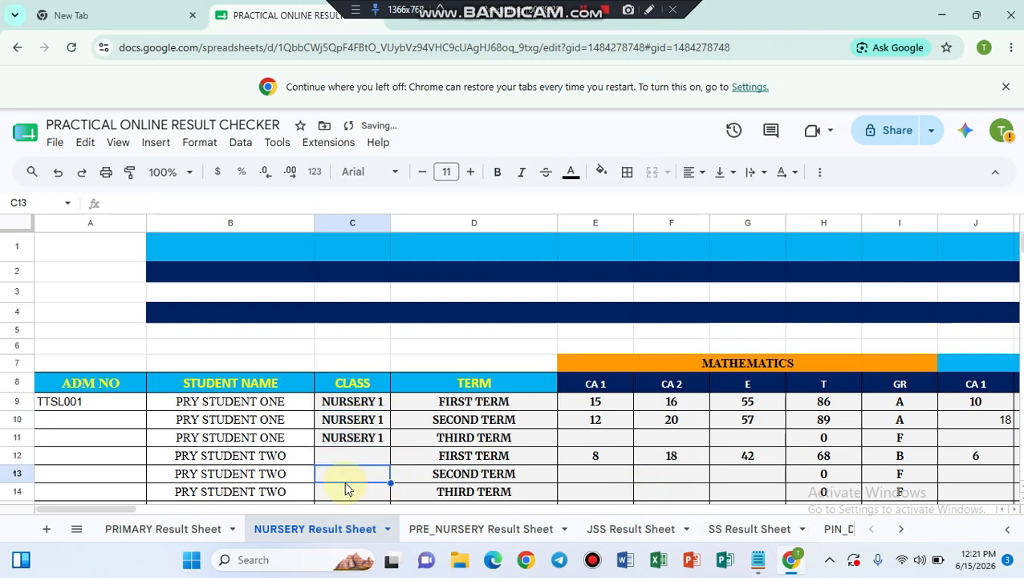
pyautogui.click(452, 530)
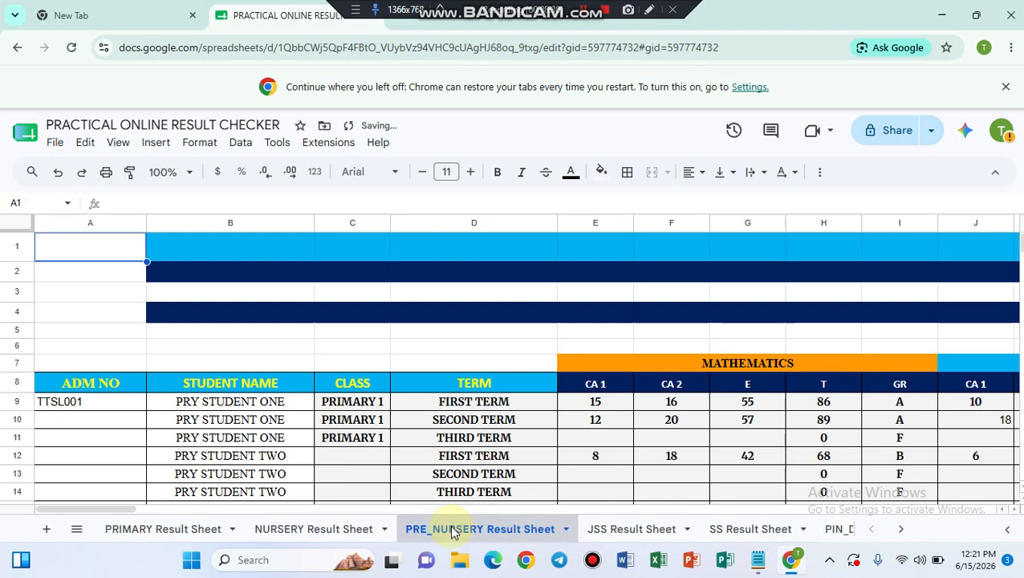
# Step: Replace PRIMARY with PRE_NURSERY in the PRE_NURSERY sheet's CLASS cells C9:C11
pyautogui.click(361, 403)
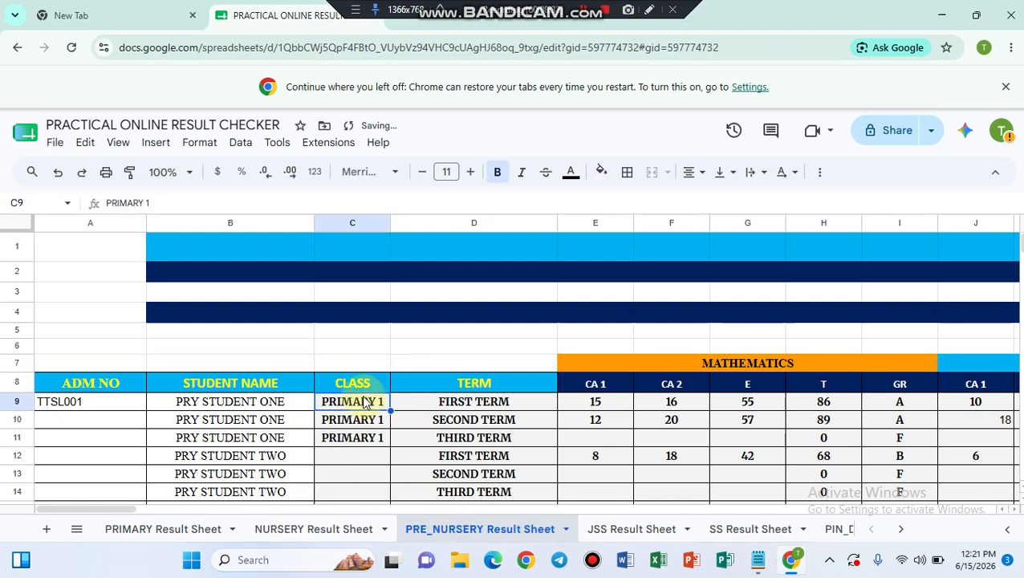
pyautogui.moveTo(365, 403); pyautogui.dragTo(367, 450)
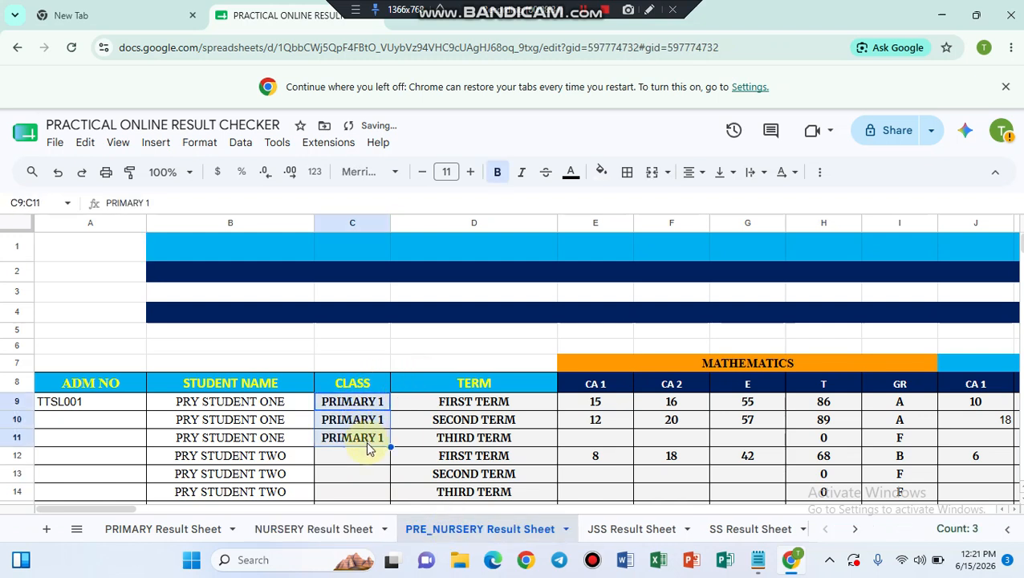
pyautogui.hotkey('ctrl', 'h')
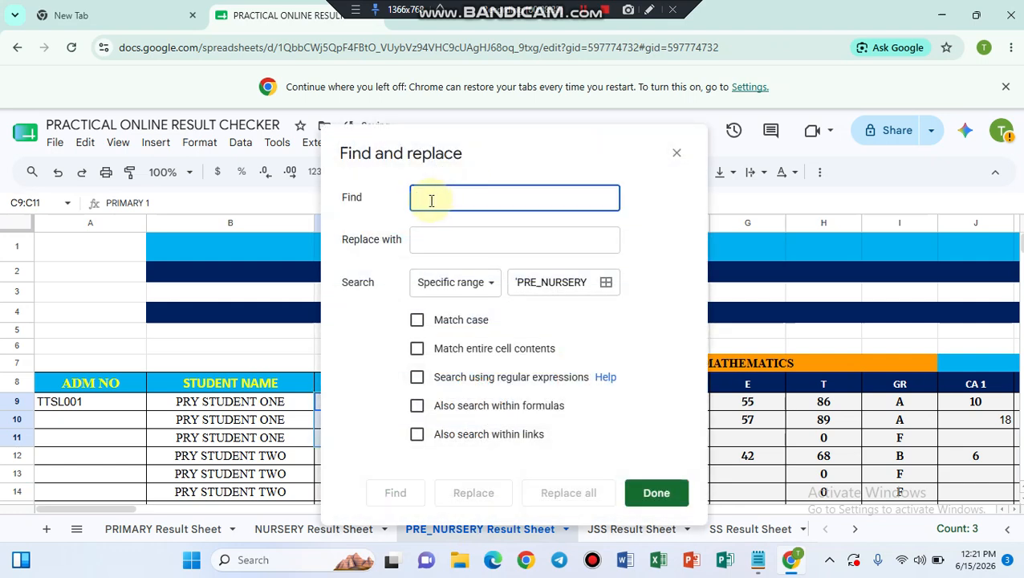
pyautogui.write('PRIMAR')
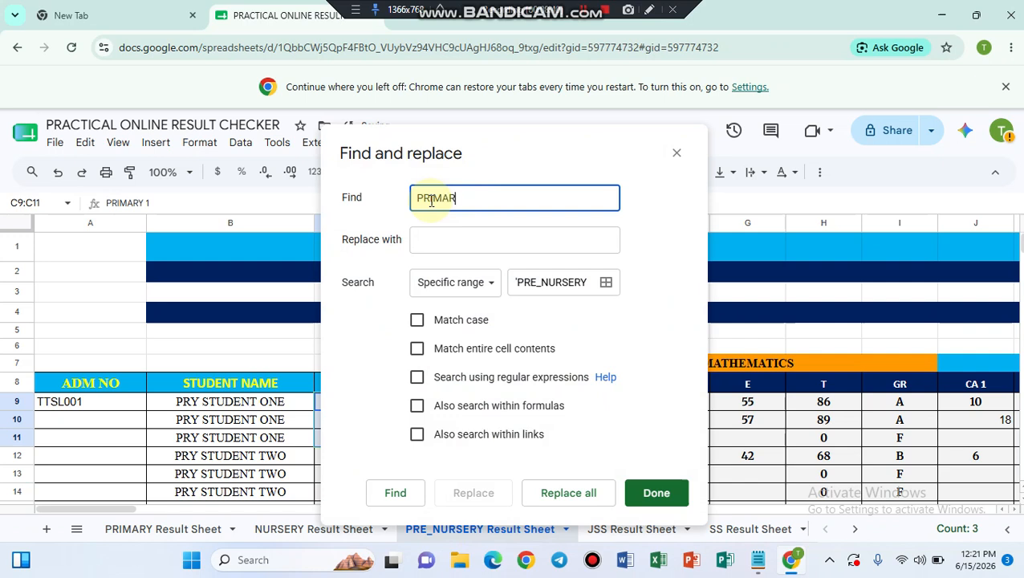
pyautogui.write('Y')
pyautogui.click(430, 241)
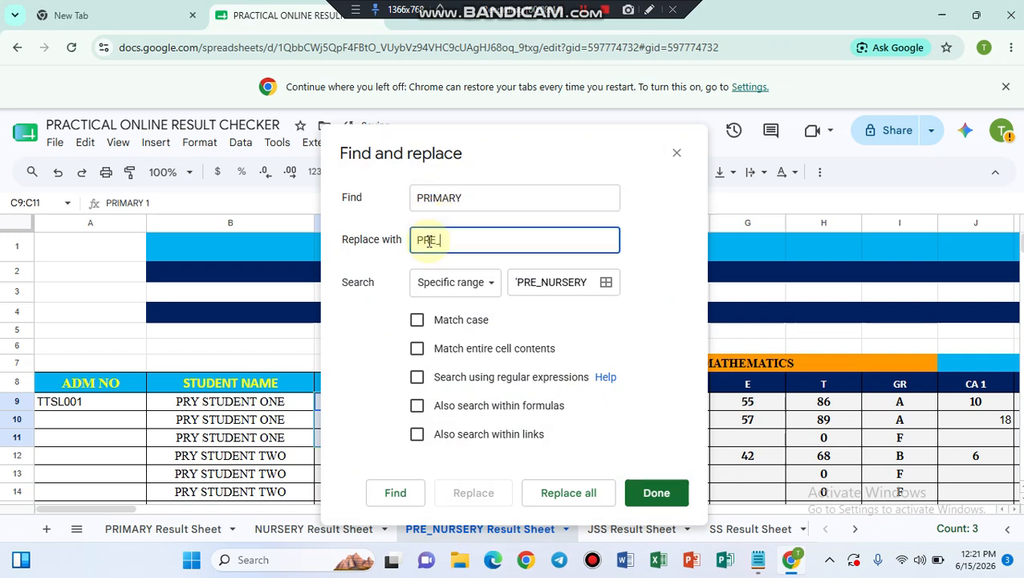
pyautogui.write('PRE_NURSERY')
pyautogui.click(566, 498)
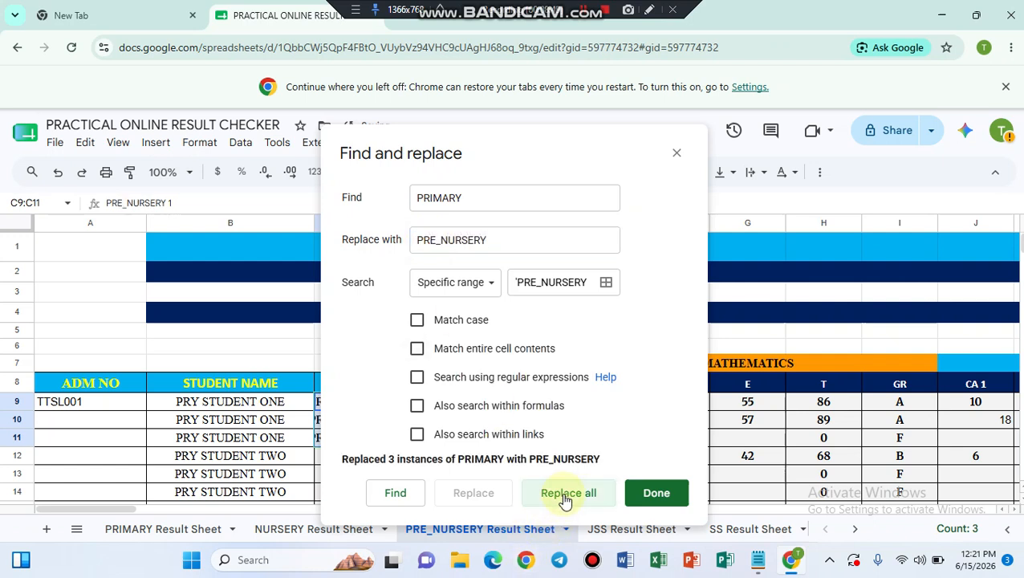
pyautogui.click(657, 495)
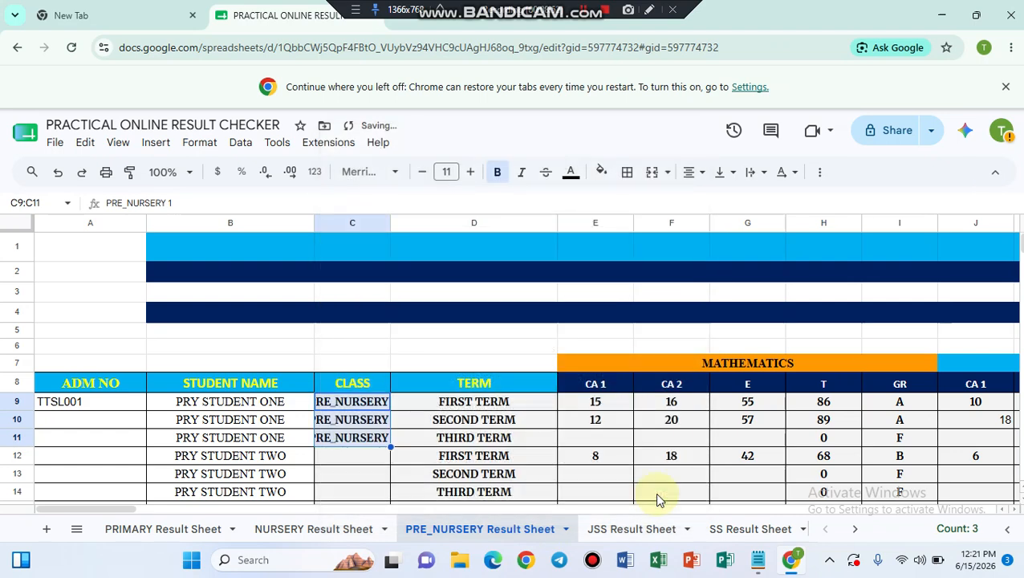
pyautogui.click(612, 531)
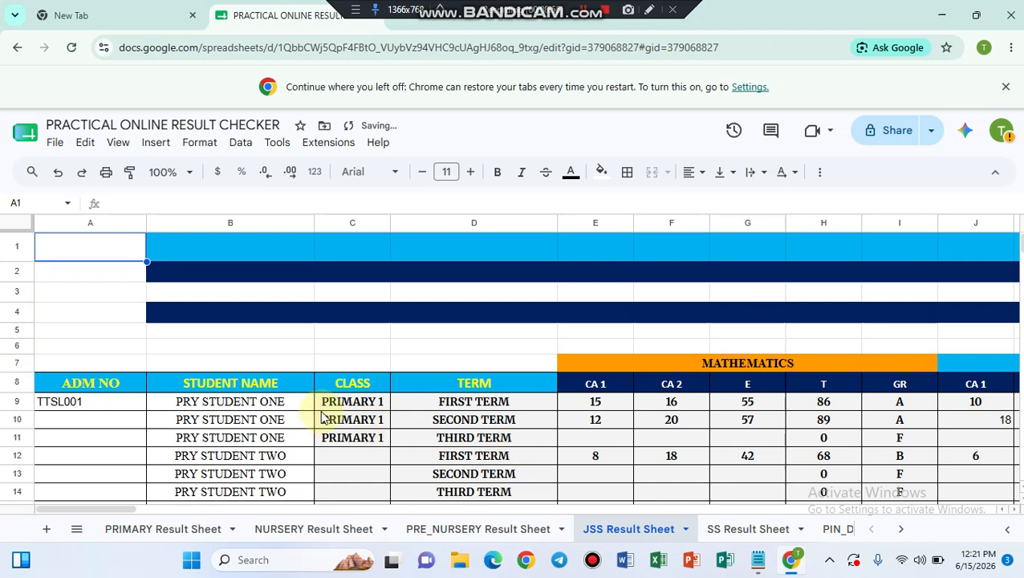
# Step: Change the JSS sheet's CLASS cells C9:C11 from PRIMARY 1 to JSS 1, then view the SS Result Sheet
pyautogui.click(354, 404)
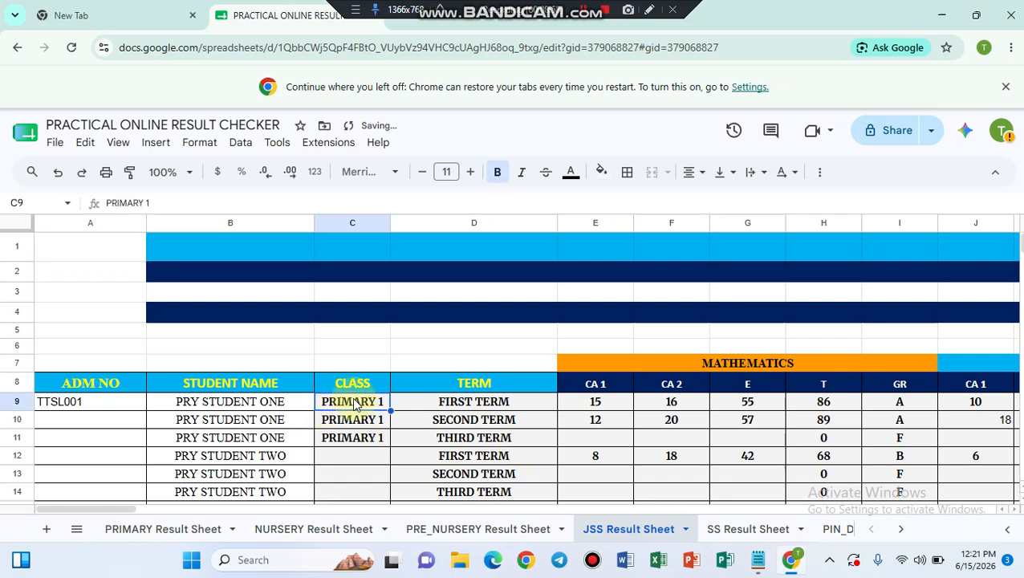
pyautogui.moveTo(354, 404); pyautogui.dragTo(358, 446)
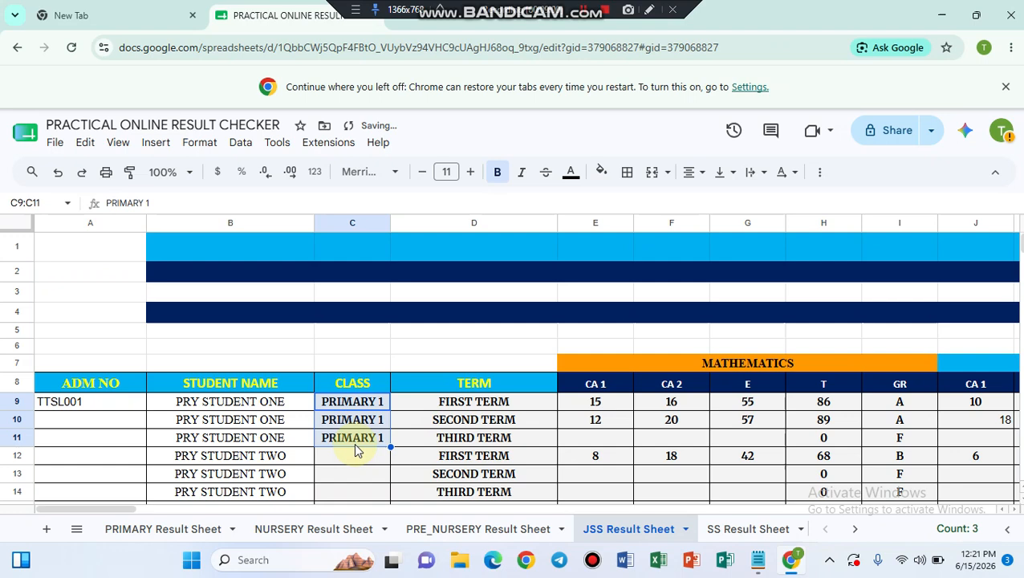
pyautogui.hotkey('ctrl', 'h')
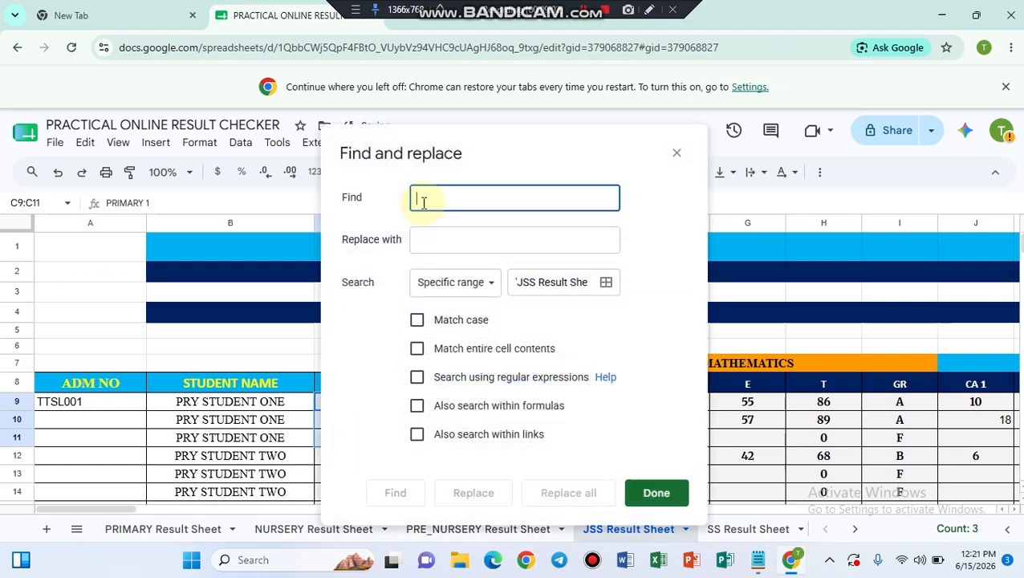
pyautogui.write('PRIMARY')
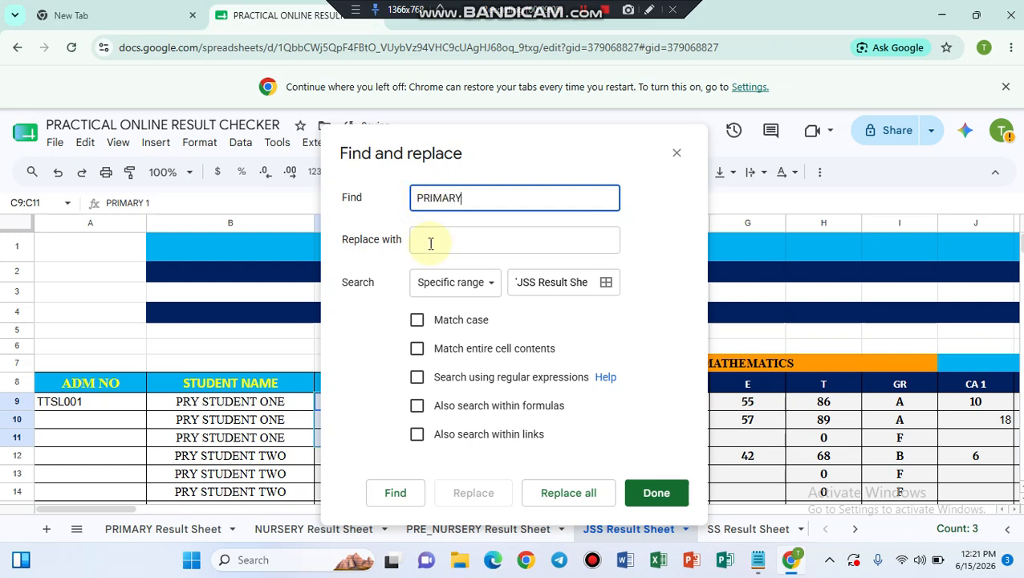
pyautogui.click(430, 243)
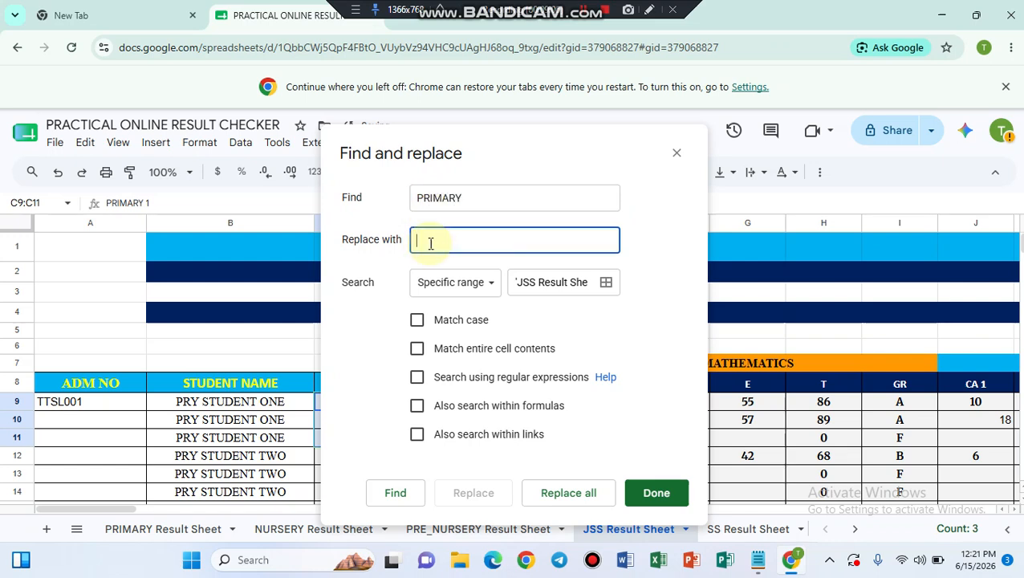
pyautogui.write('JSS')
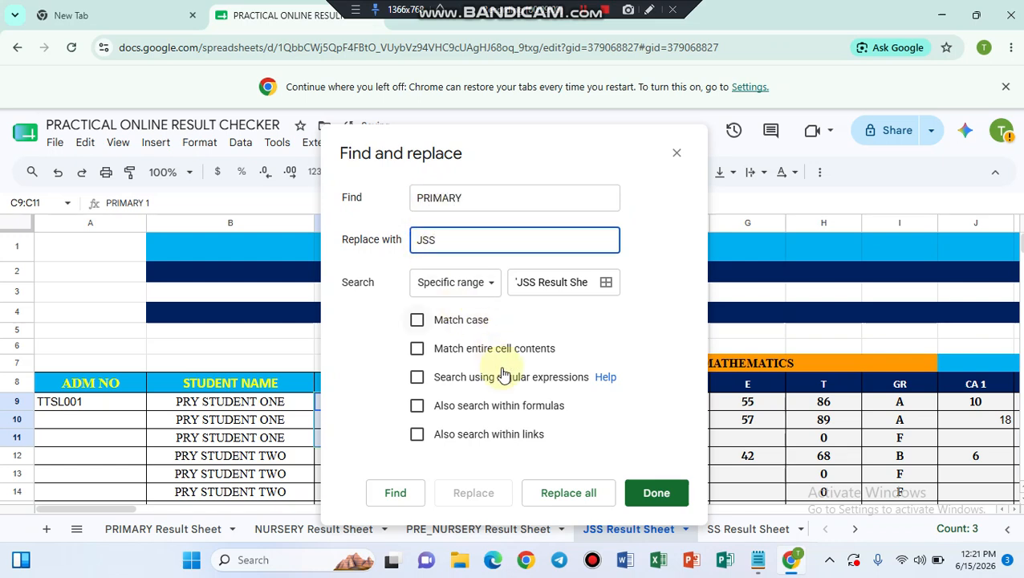
pyautogui.click(568, 495)
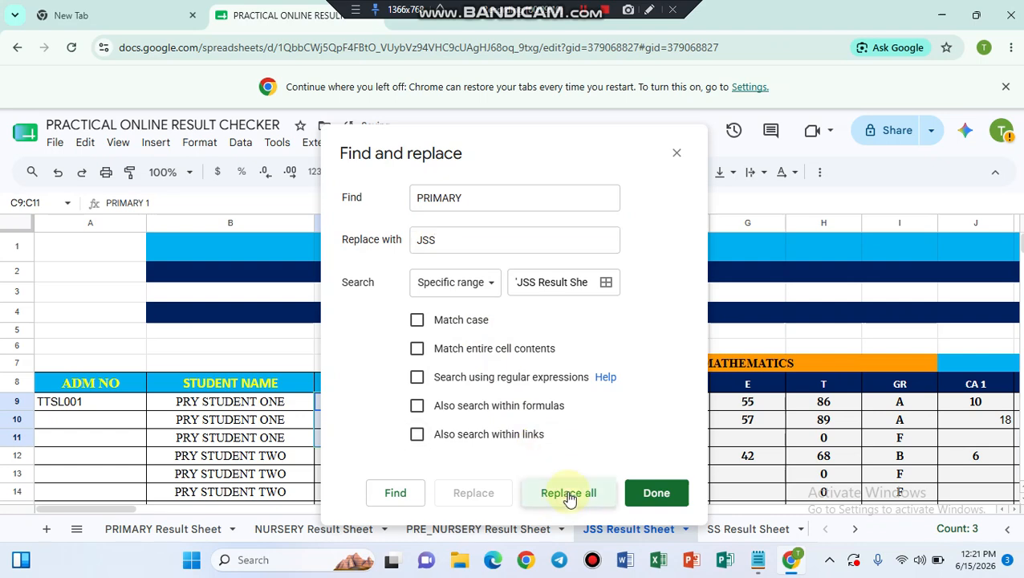
pyautogui.click(656, 492)
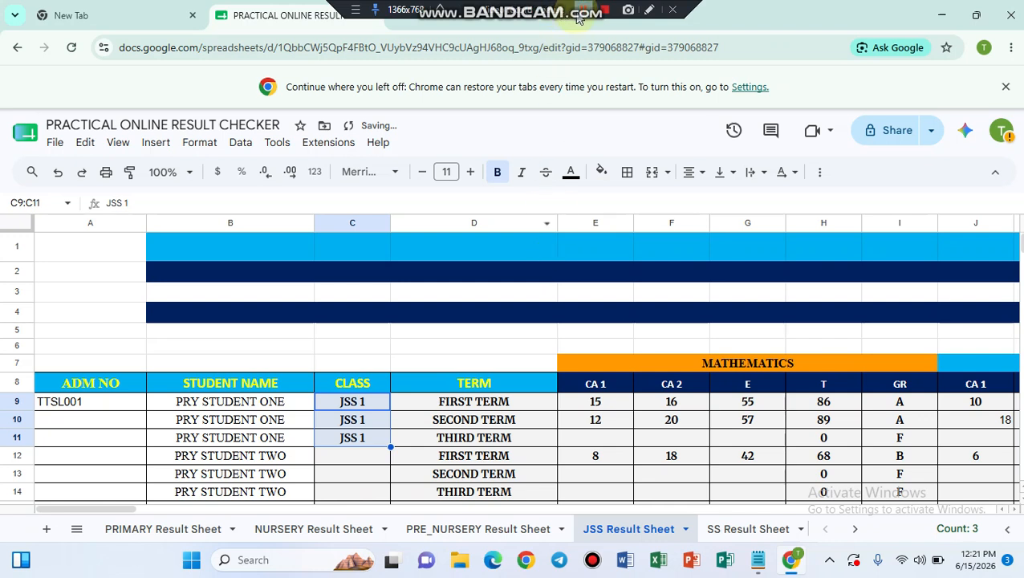
pyautogui.hotkey('ctrl', 'shift', 'pagedown')
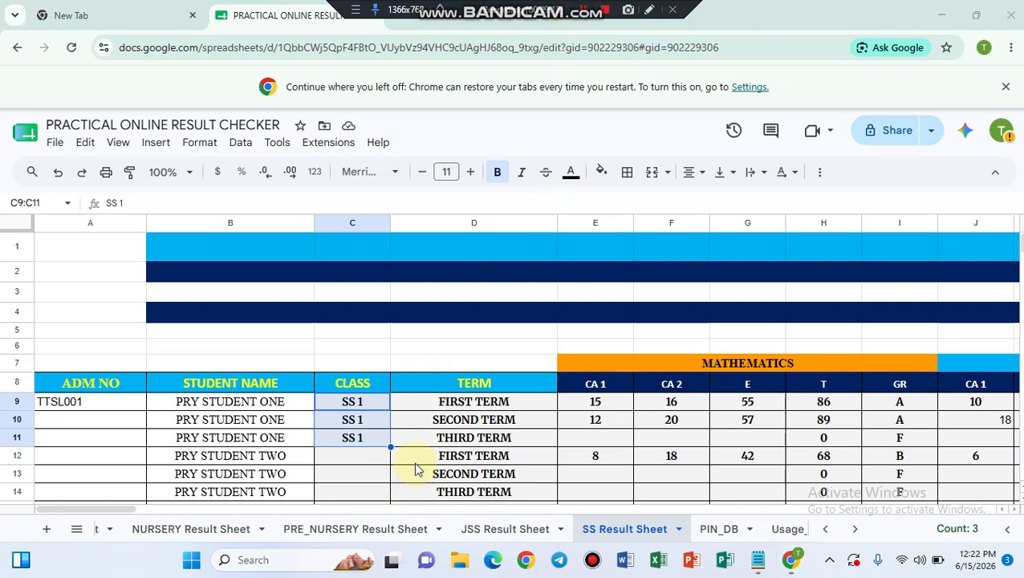
pyautogui.click(354, 464)
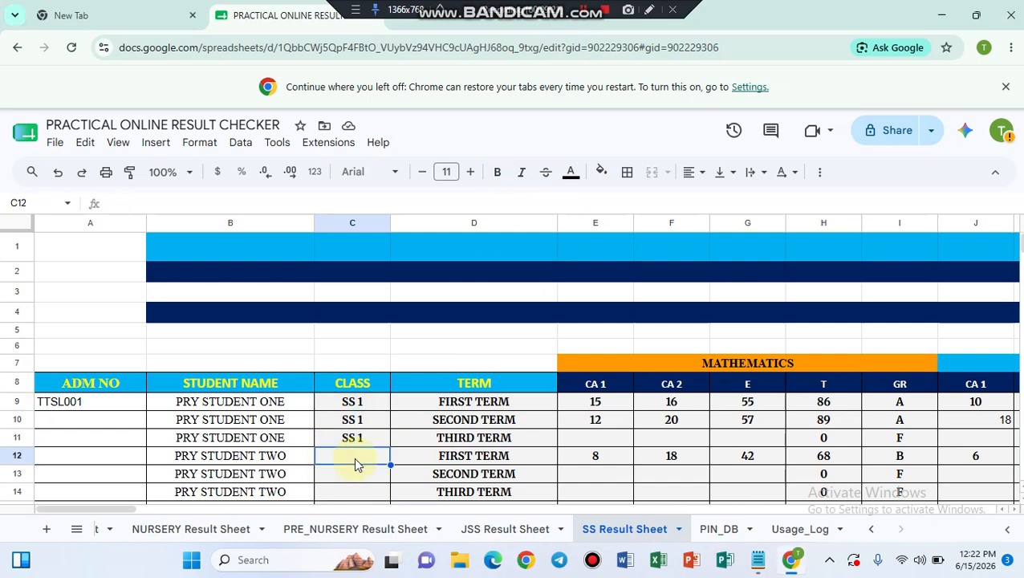
# Step: Bring the Notepad STEPS notes forward and scroll down to steps 10 and 11
pyautogui.click(759, 562)
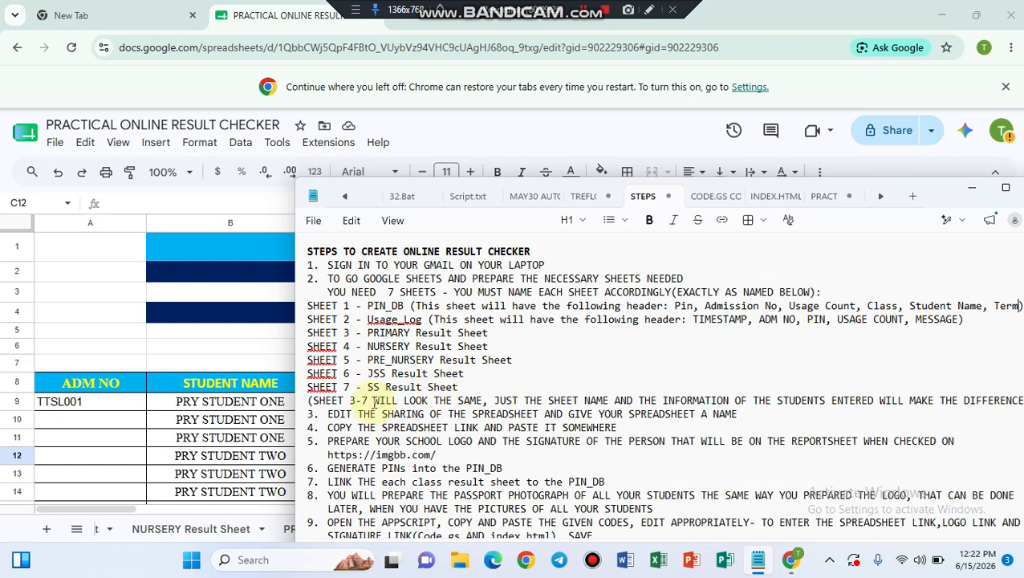
pyautogui.scroll(-2, 373, 402)
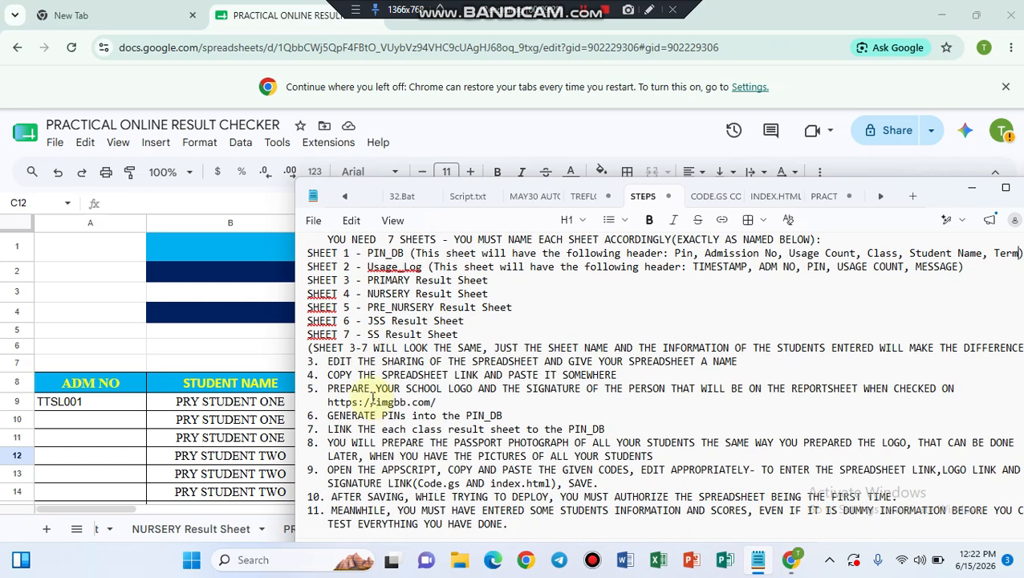